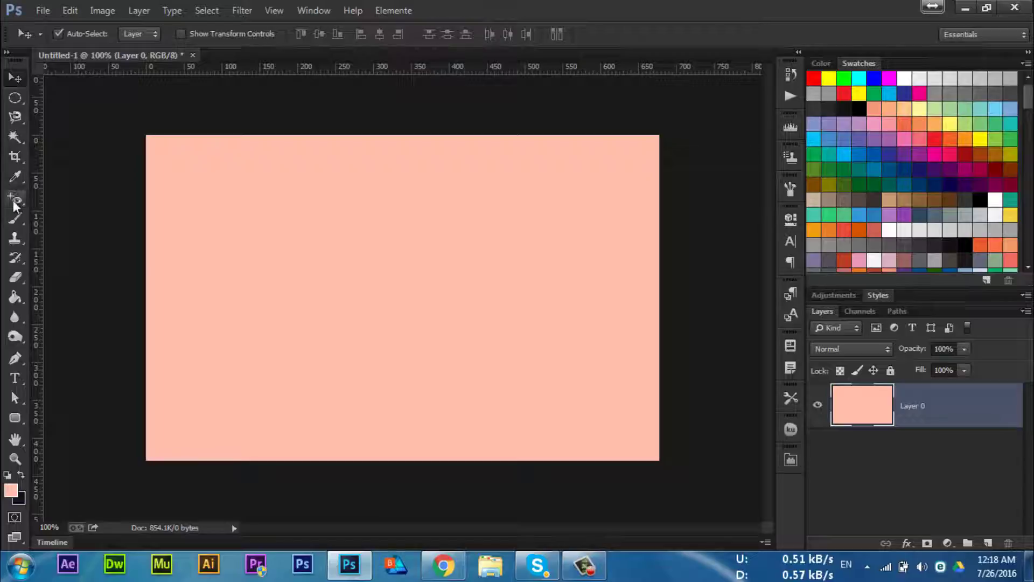
Activate the Brush Tool for painting
left_click(15, 201)
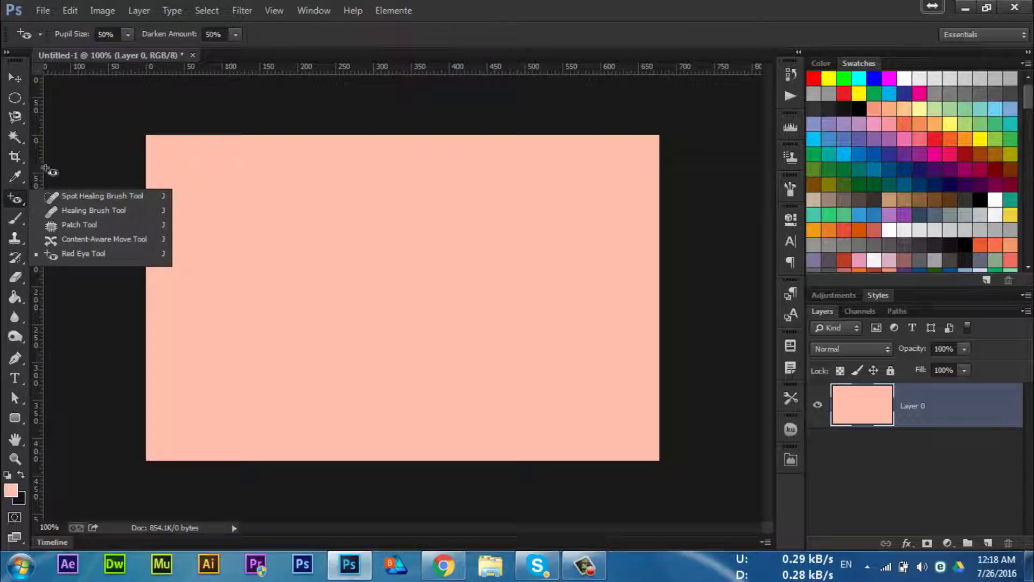
left_click(7, 219)
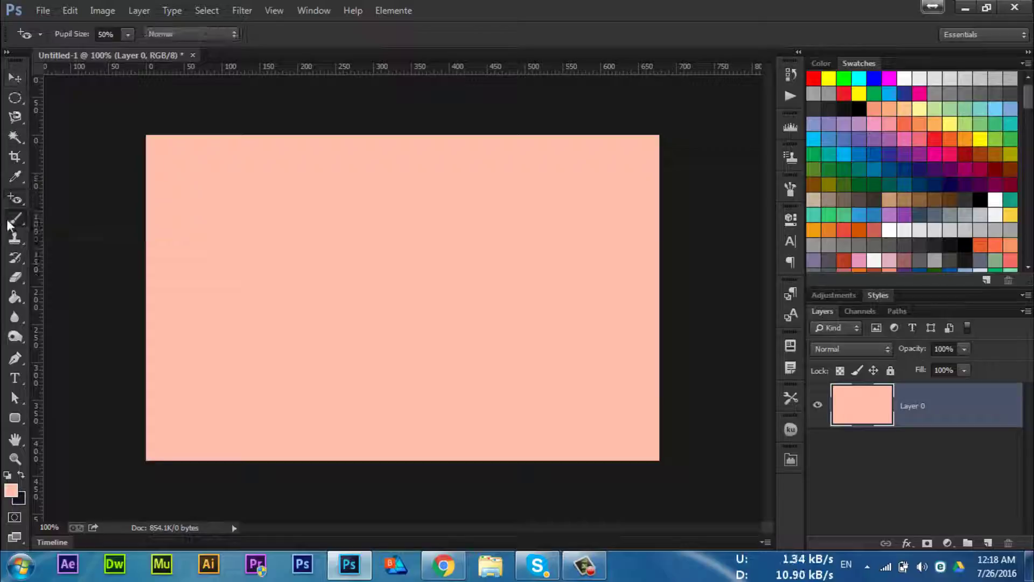
left_click(61, 222)
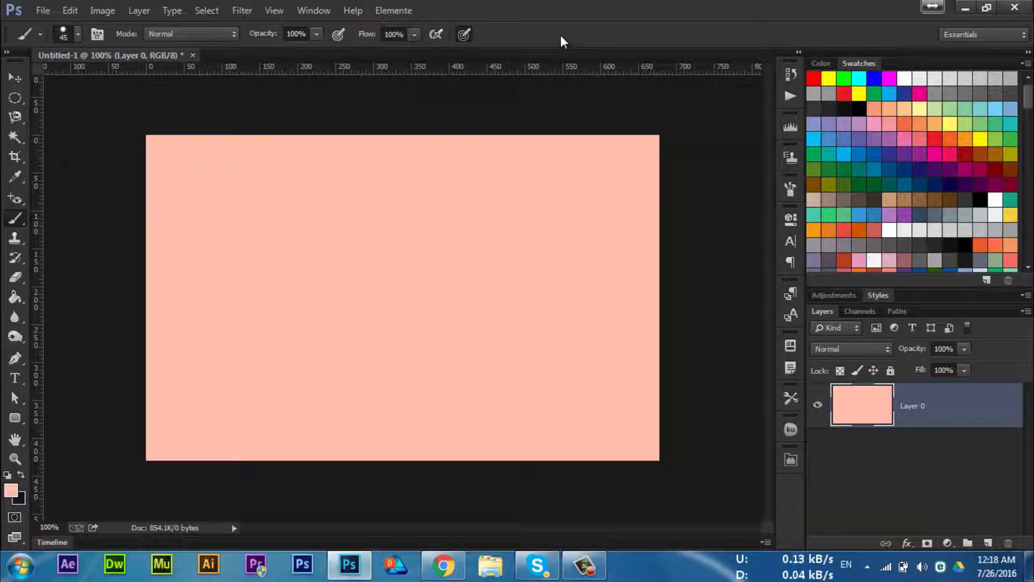
left_click(40, 33)
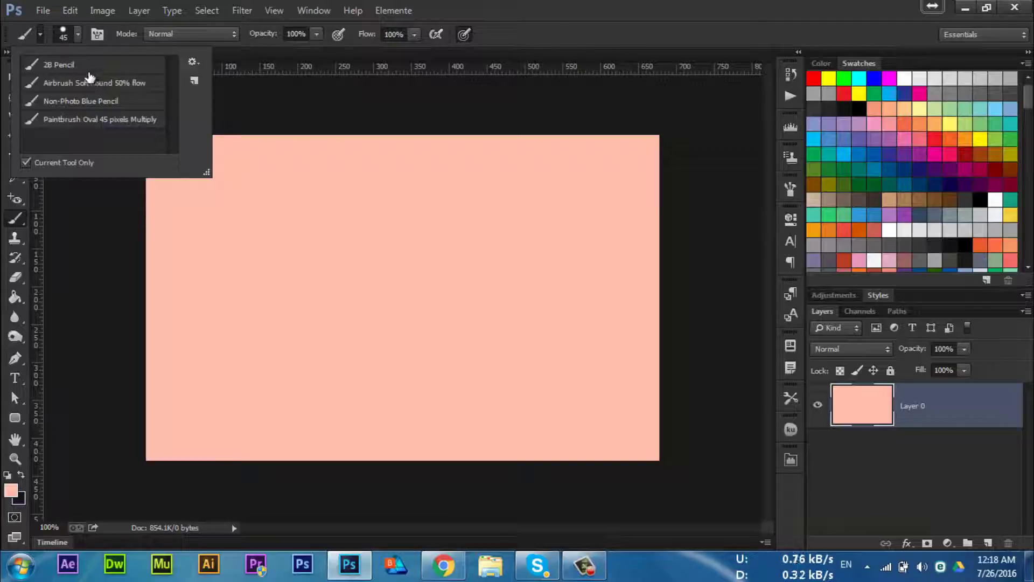
right_click(20, 217)
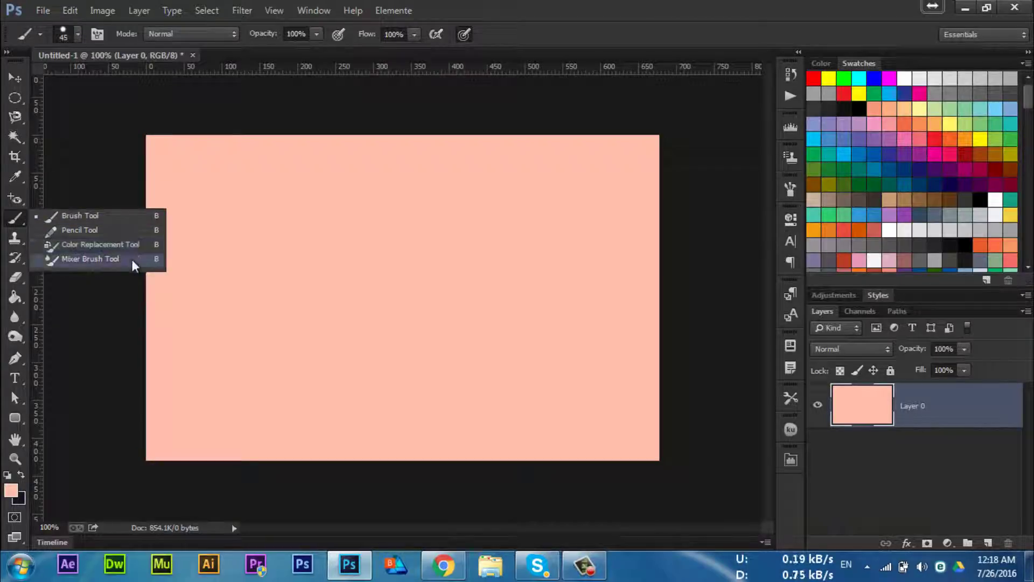
left_click(98, 216)
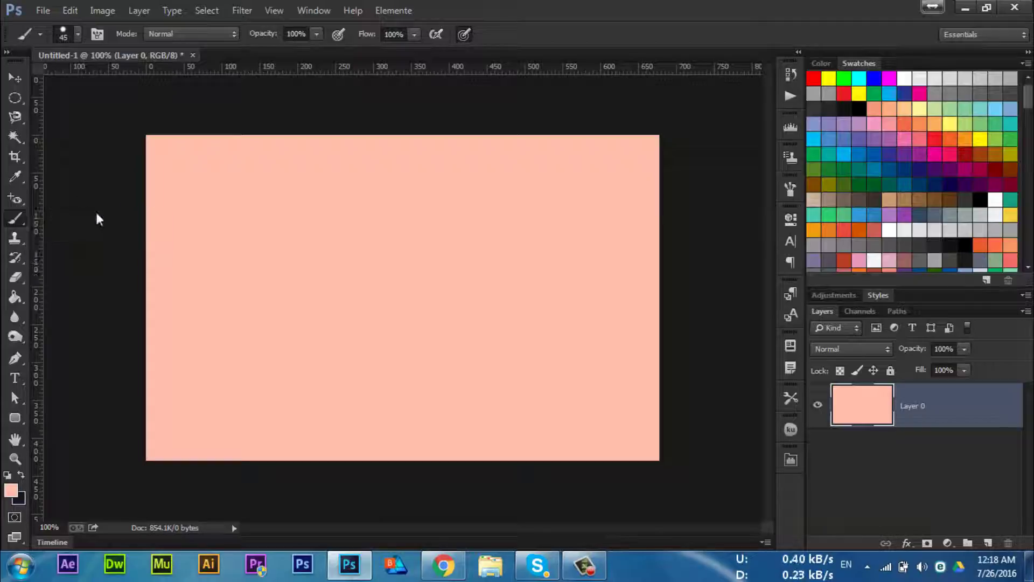
Enlarge the round brush to 146 px
left_click(62, 34)
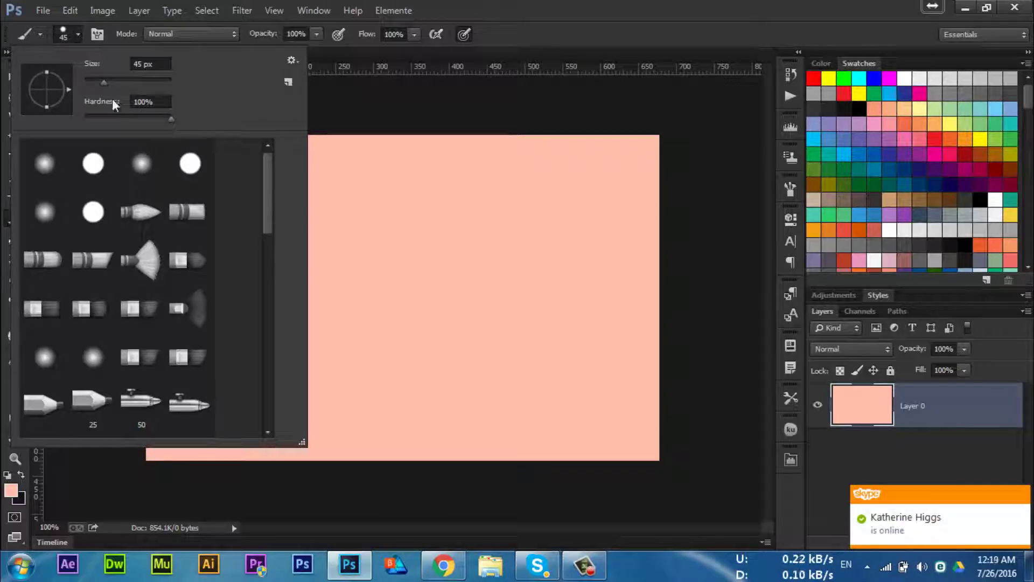
left_click_drag(103, 82, 138, 84)
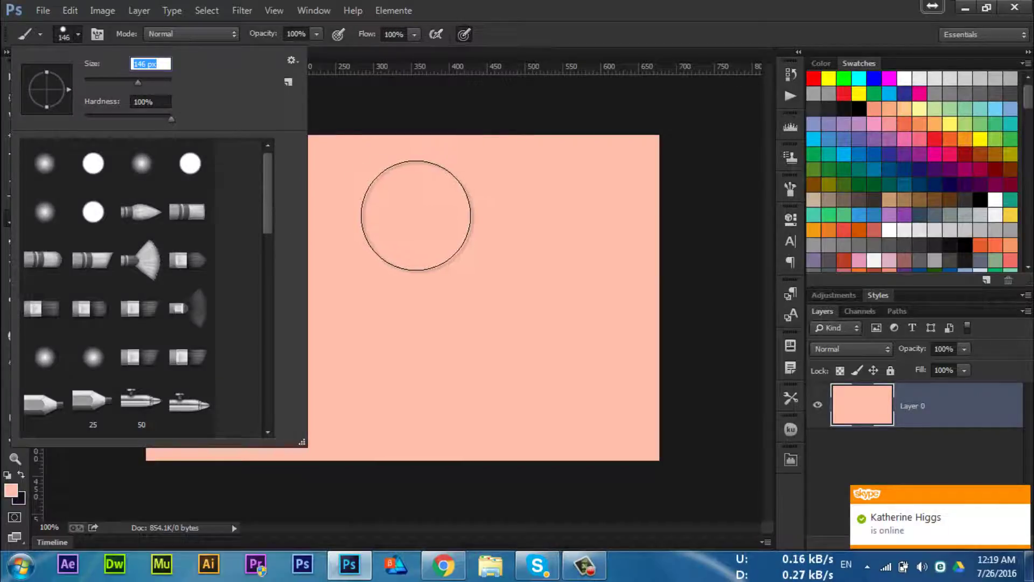
type("]]]")
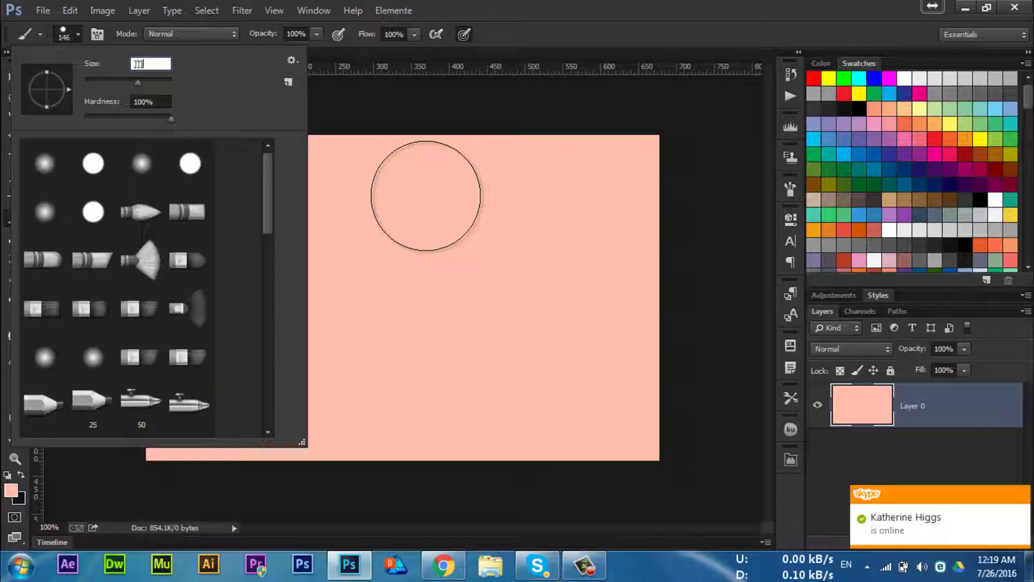
type("]]]]]]]]")
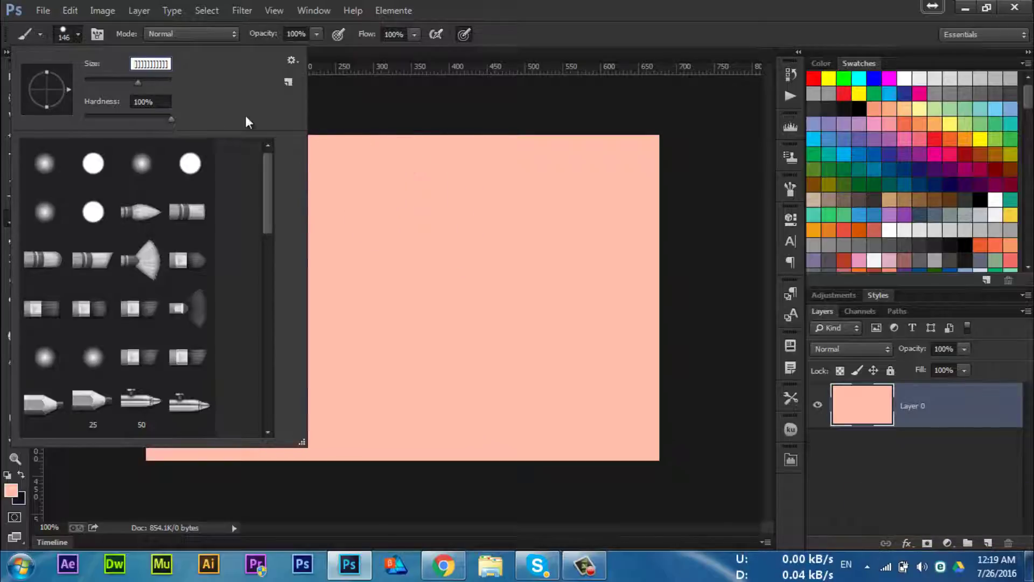
key("BackSpace")
key("BackSpace")
key("BackSpace")
key("BackSpace")
key("BackSpace")
key("BackSpace")
key("BackSpace")
key("BackSpace")
key("BackSpace")
key("BackSpace")
key("BackSpace")
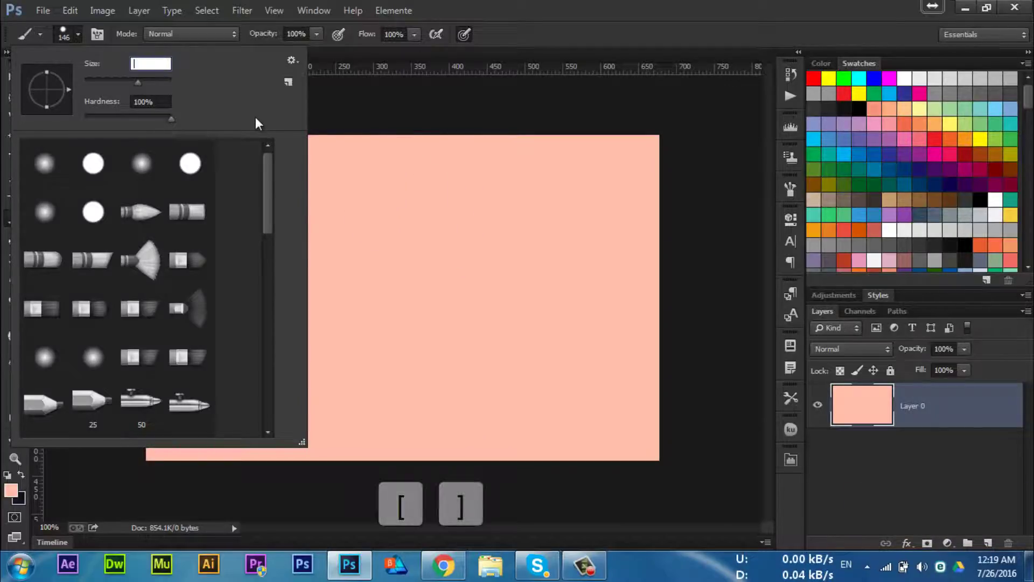
Reduce the brush size to 43 px in the brush settings
left_click(105, 82)
left_click(519, 225)
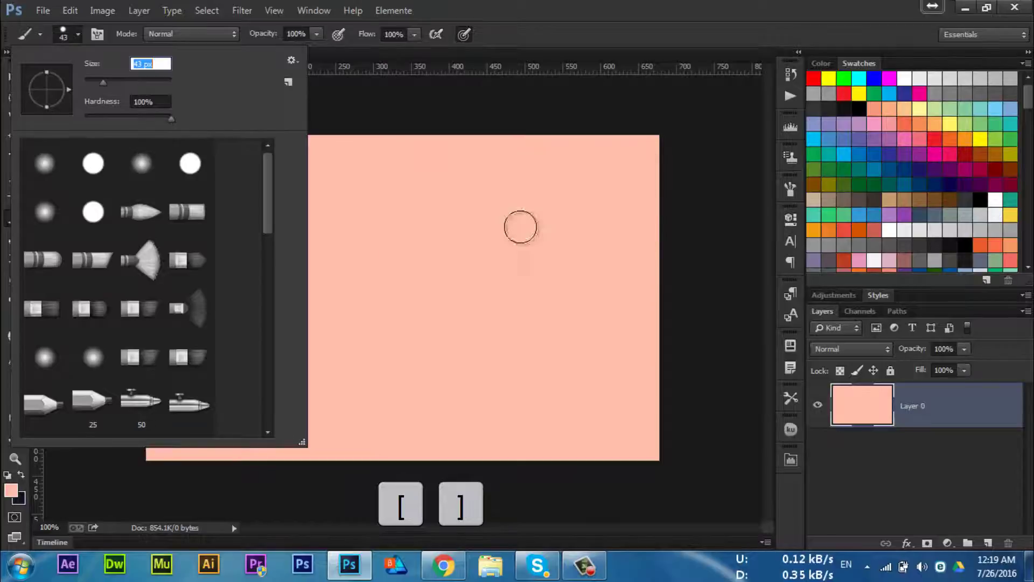
left_click(239, 100)
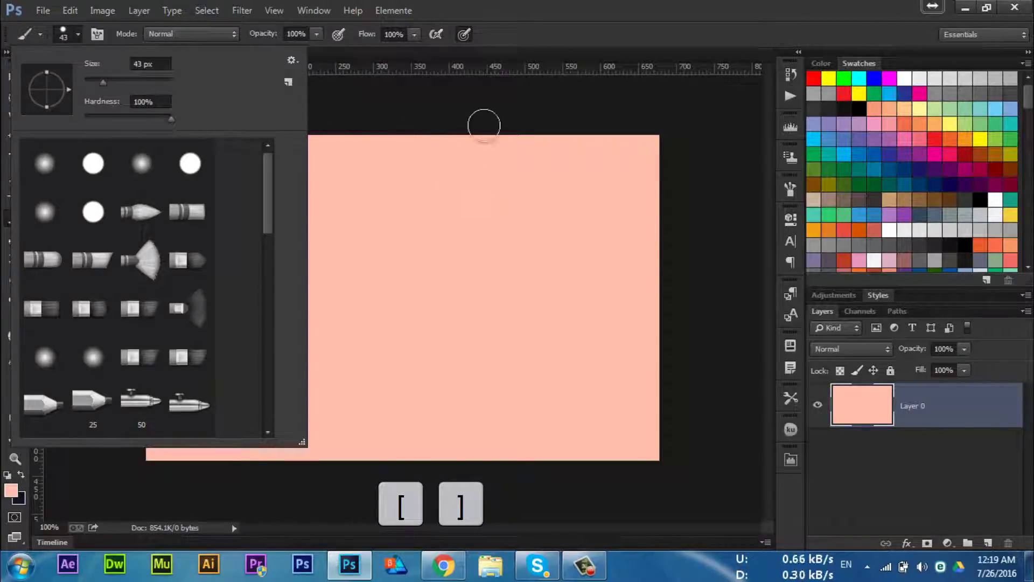
Enlarge and shrink the brush tip repeatedly over the canvas, finishing at a size of 400 px
left_click(464, 232)
key("]")
key("]")
key("]")
key("]")
key("]")
key("]")
key("]")
key("]")
key("]")
key("]")
key("]")
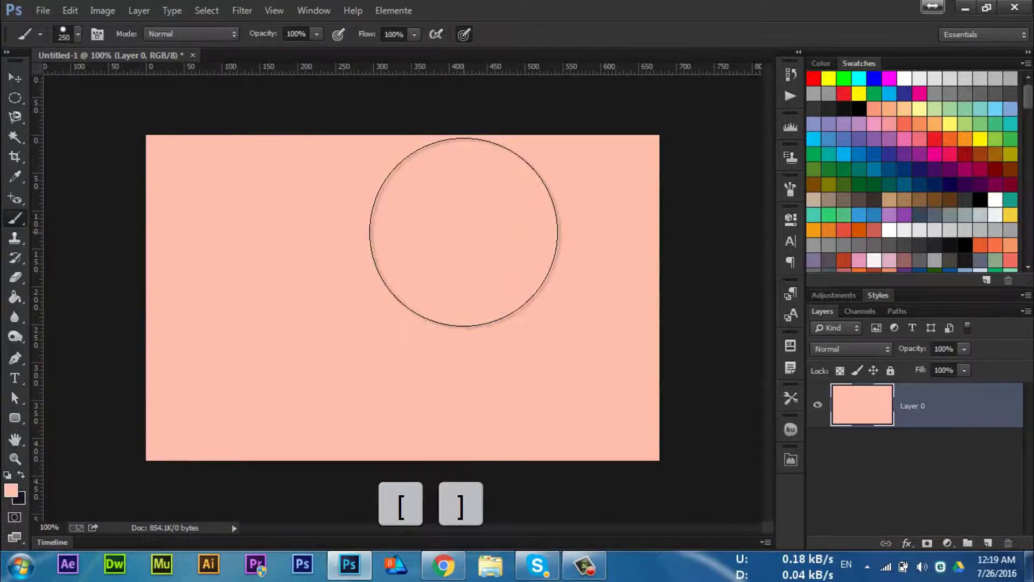
key("bracketleft")
key("bracketleft")
key("bracketleft")
key("bracketleft")
key("bracketright")
key("bracketright")
key("bracketright")
key("bracketright")
key("bracketright")
key("bracketright")
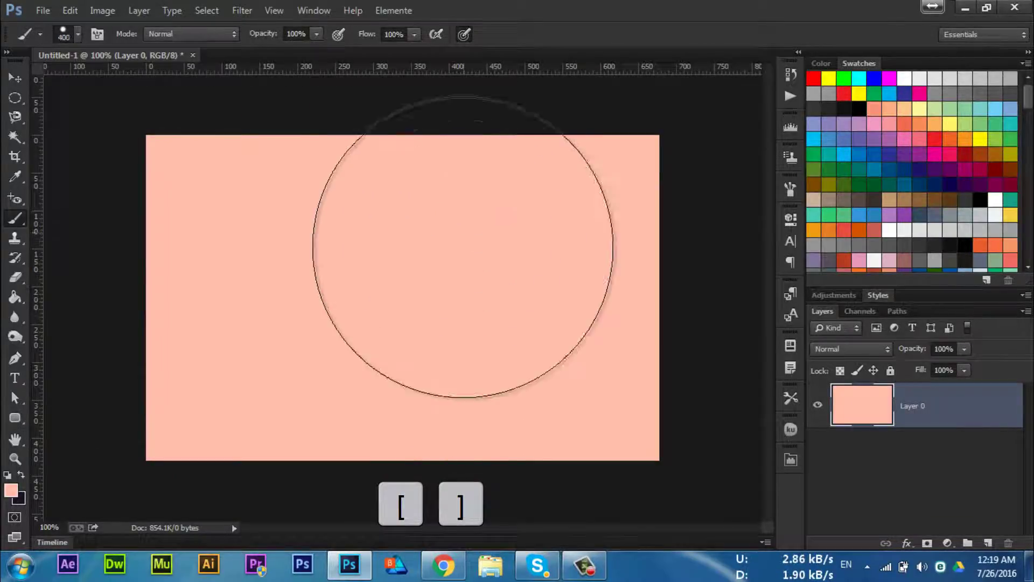
key("bracketright")
key("bracketright")
key("bracketright")
key("bracketright")
key("bracketright")
key("bracketright")
key("bracketleft")
key("bracketleft")
key("bracketleft")
key("bracketleft")
key("bracketleft")
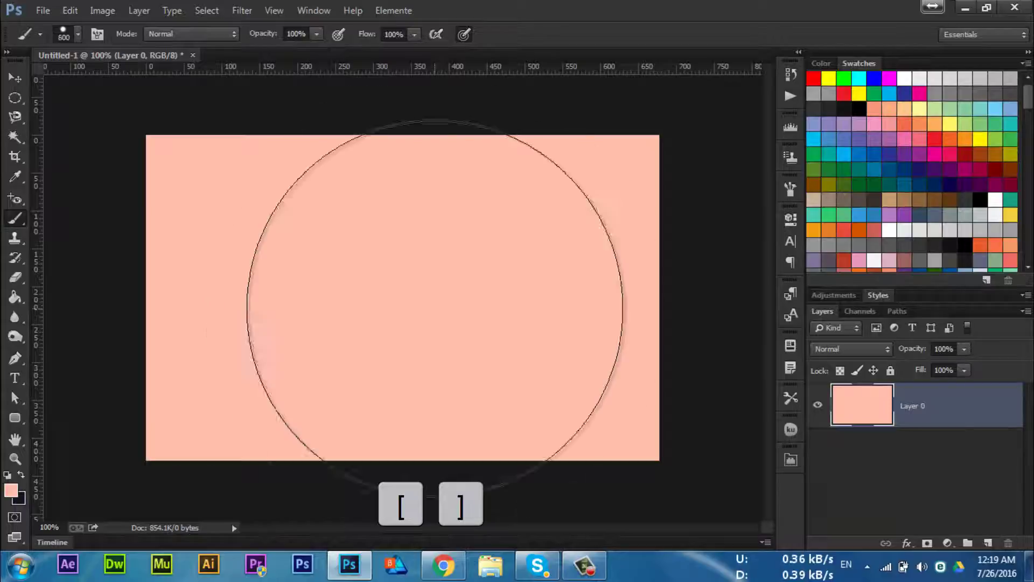
key("bracketleft")
key("bracketleft")
key("bracketleft")
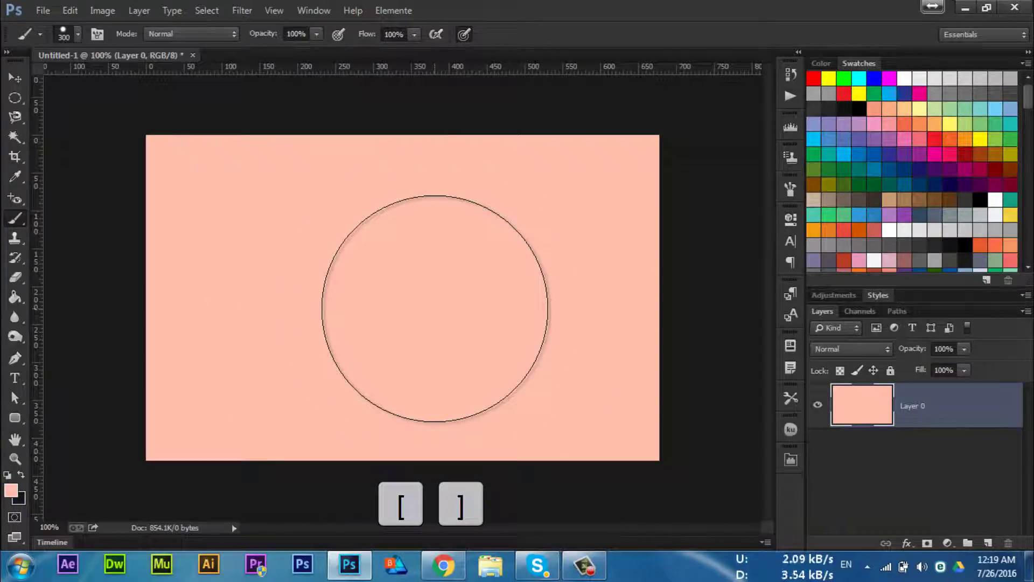
key("bracketright")
key("bracketright")
key("bracketright")
key("bracketleft")
key("bracketleft")
key("bracketleft")
key("bracketleft")
key("bracketleft")
key("bracketleft")
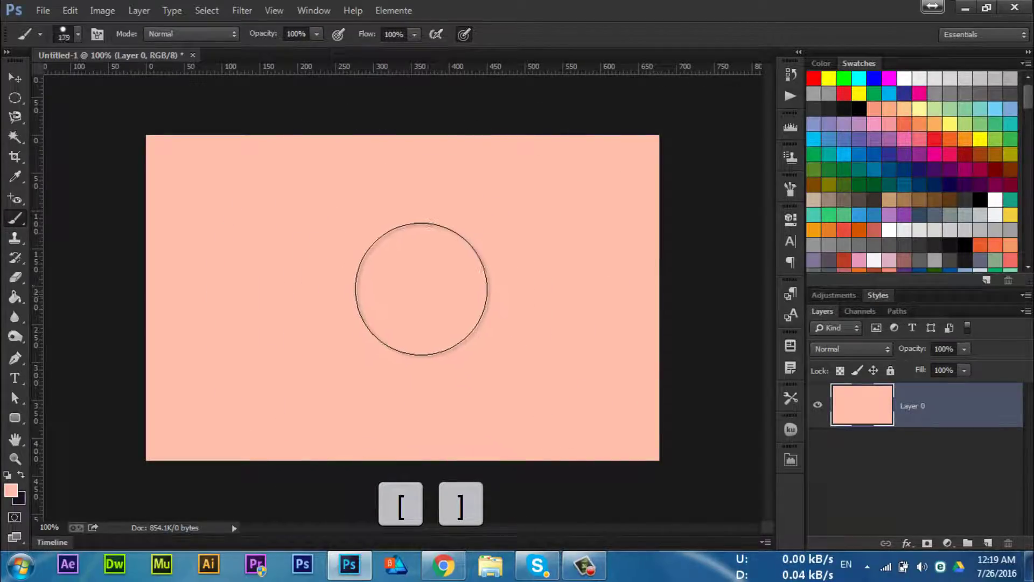
key("bracketleft")
key("bracketleft")
key("bracketleft")
key("bracketright")
key("bracketright")
key("bracketright")
key("bracketright")
key("bracketright")
key("bracketright")
key("bracketright")
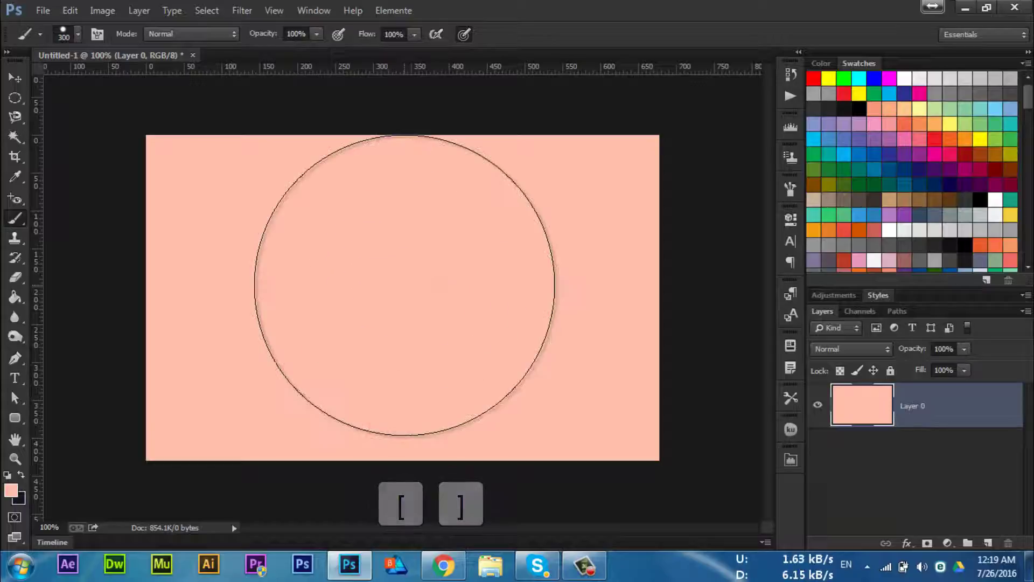
key("bracketright")
key("bracketright")
key("bracketleft")
key("bracketleft")
key("bracketright")
key("bracketleft")
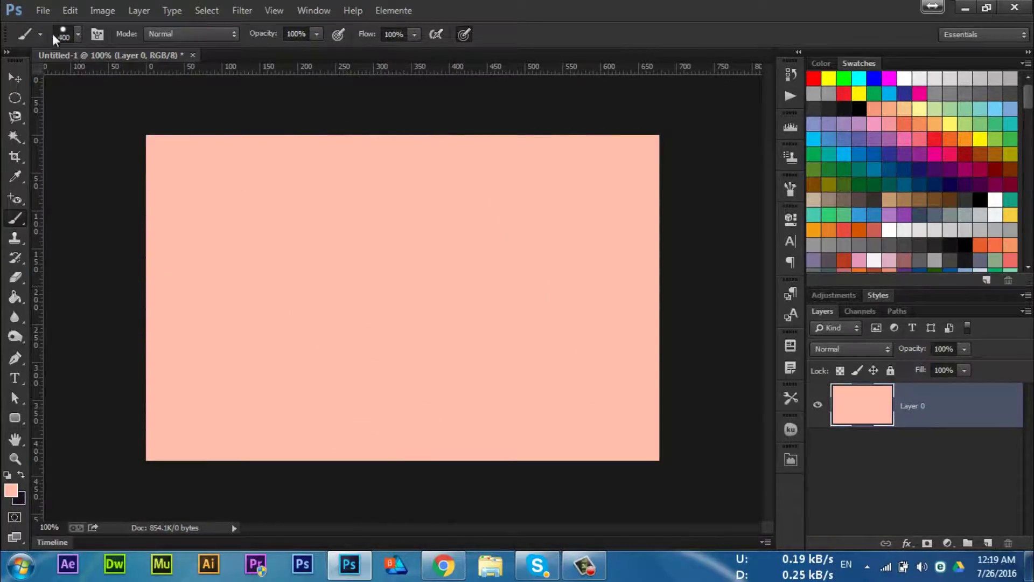
Set the brush size to 92 px and try rotating the brush tip's angle
left_click(78, 34)
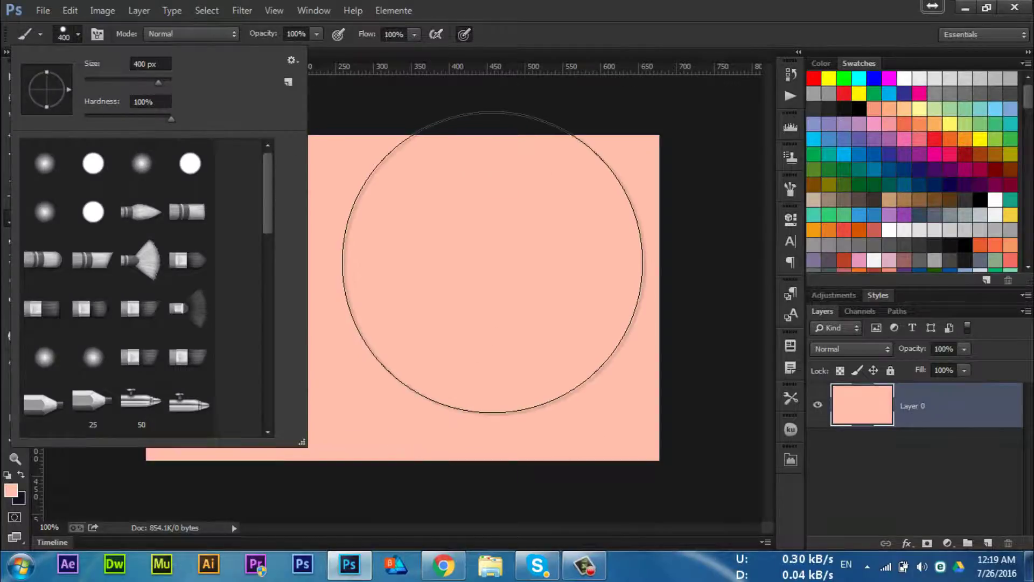
left_click_drag(156, 83, 124, 87)
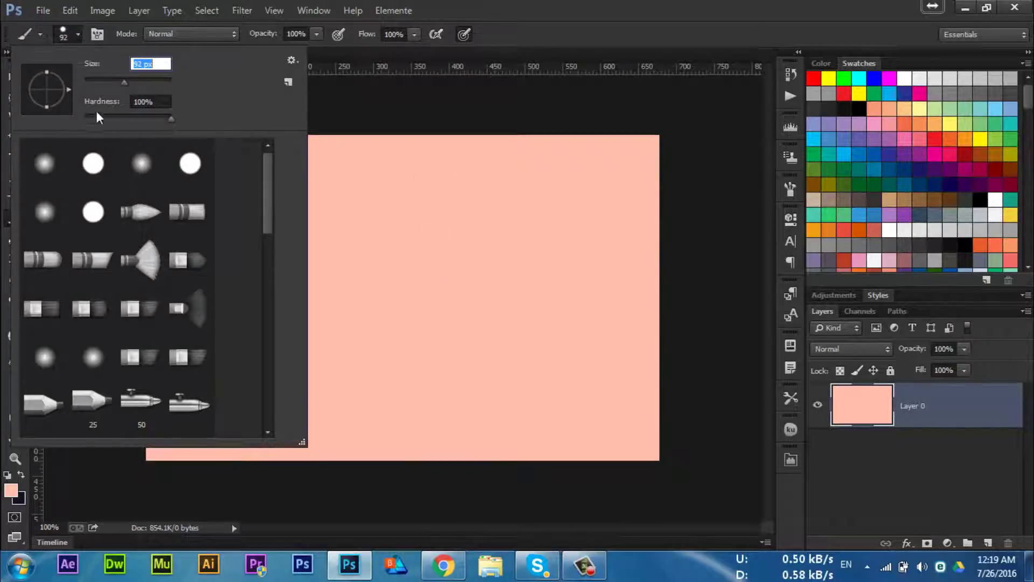
mouse_move(69, 86)
left_mouse_down()
mouse_move(53, 80)
mouse_move(67, 77)
left_mouse_up()
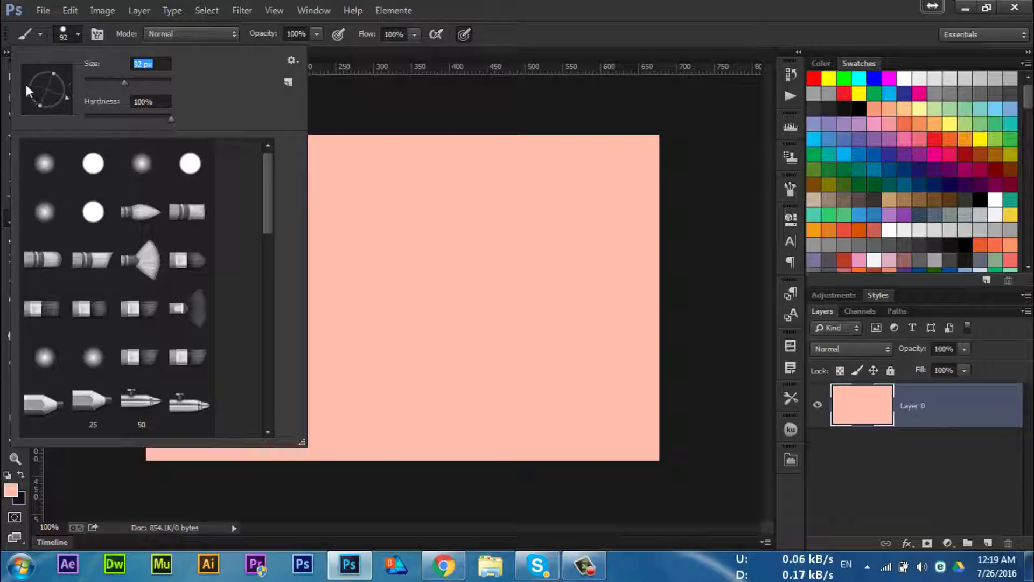
mouse_move(72, 92)
left_mouse_down()
mouse_move(71, 41)
mouse_move(81, 46)
left_mouse_up()
Choose the hard round brush tip, swap the foreground and background colours, and stamp a dark dot near the canvas centre
left_click(97, 171)
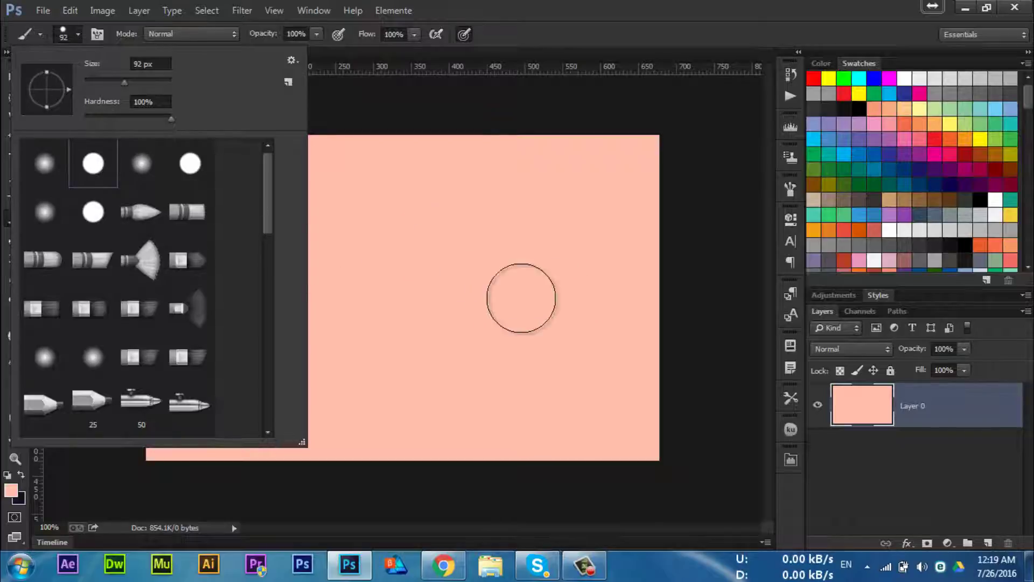
left_click(21, 474)
left_click(454, 274)
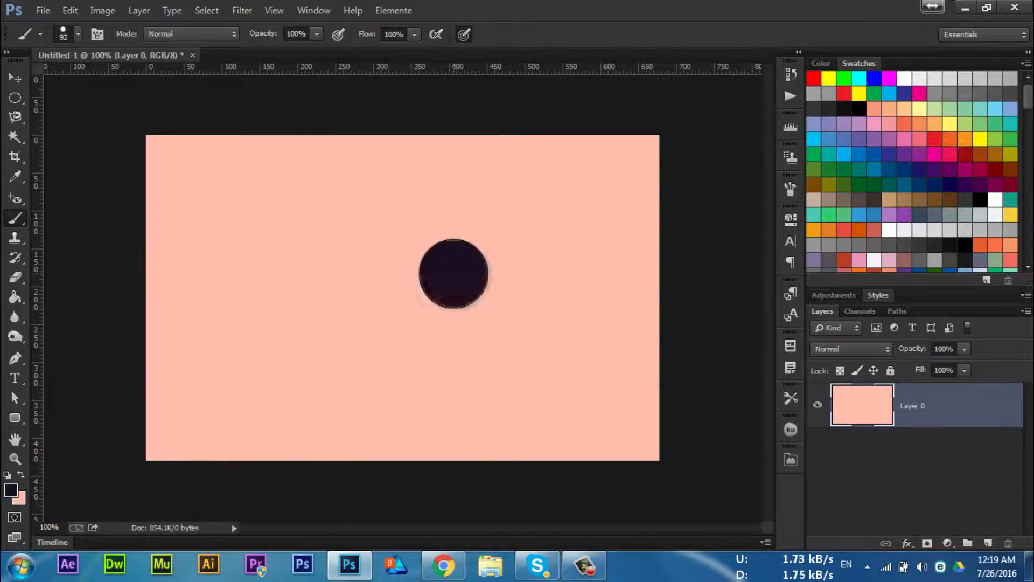
Turn the round brush tip's angle to the opposite side and stamp a second dark dot above and left of the first
left_click(77, 37)
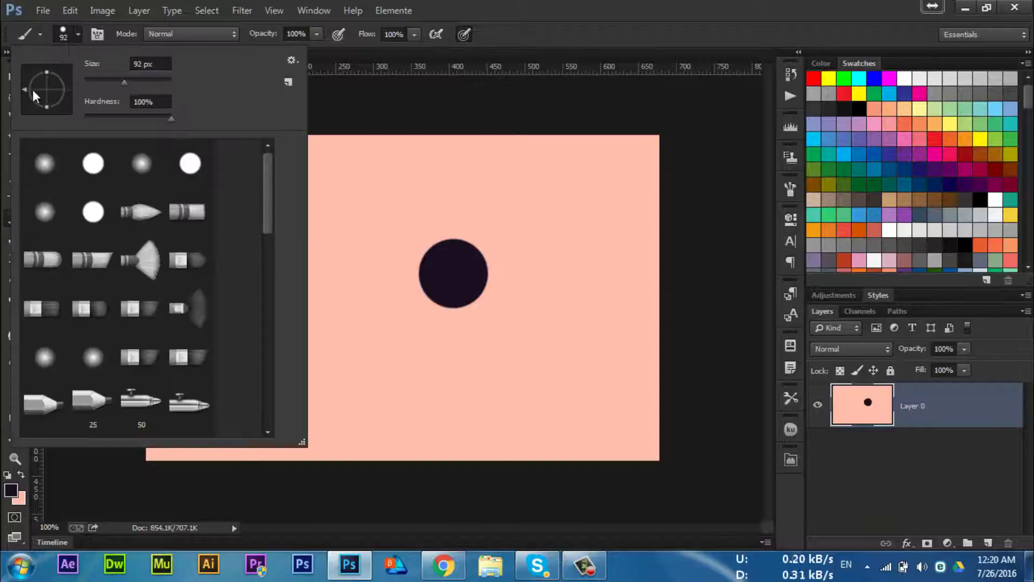
left_click(541, 3)
left_click(363, 221)
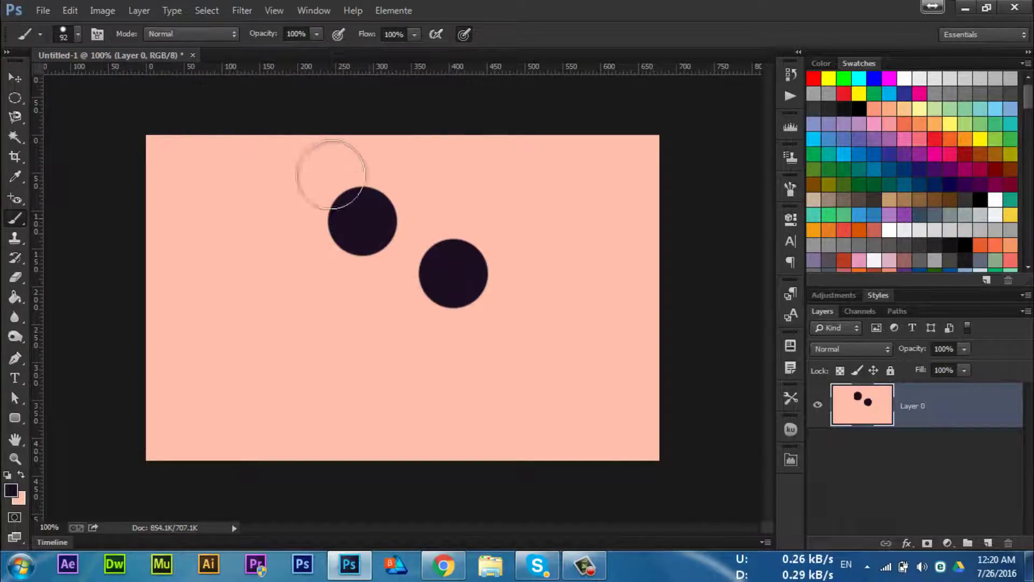
Choose the 74 px maple leaf brush tip and stamp dark leaves to the right of the two dots
left_click(77, 34)
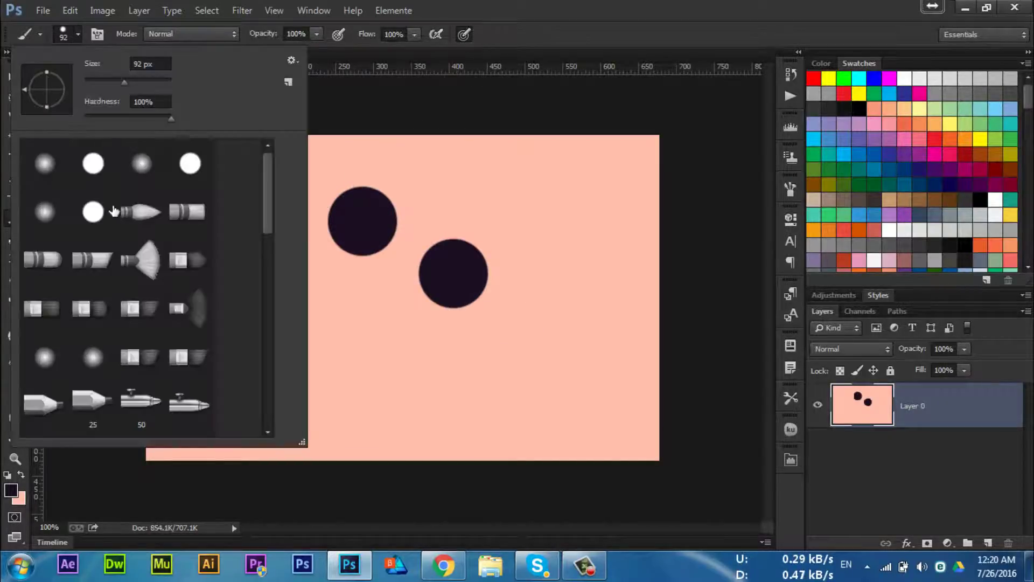
scroll(102, 237, "down", 2)
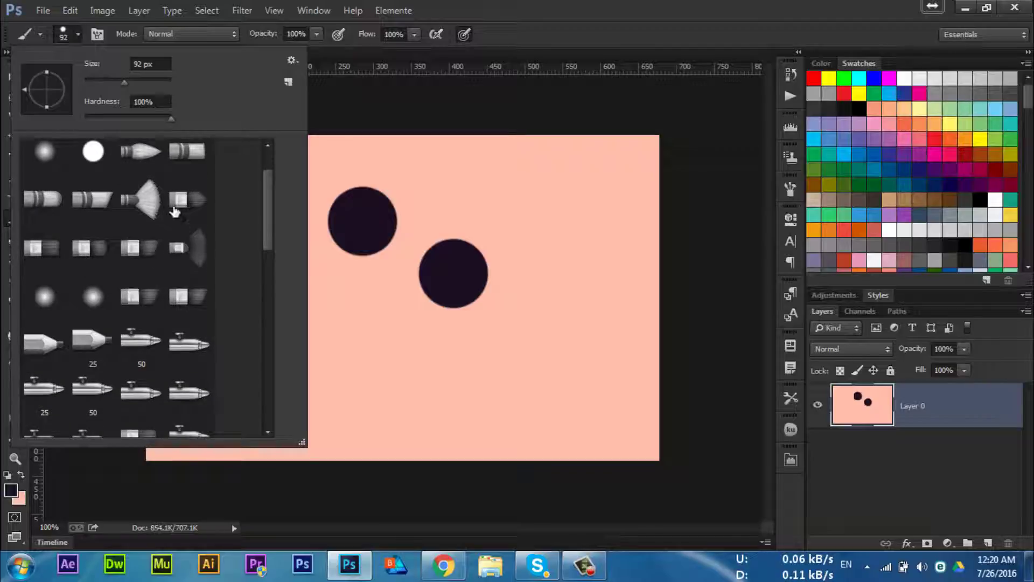
scroll(155, 345, "down", 1)
scroll(152, 356, "up", 5)
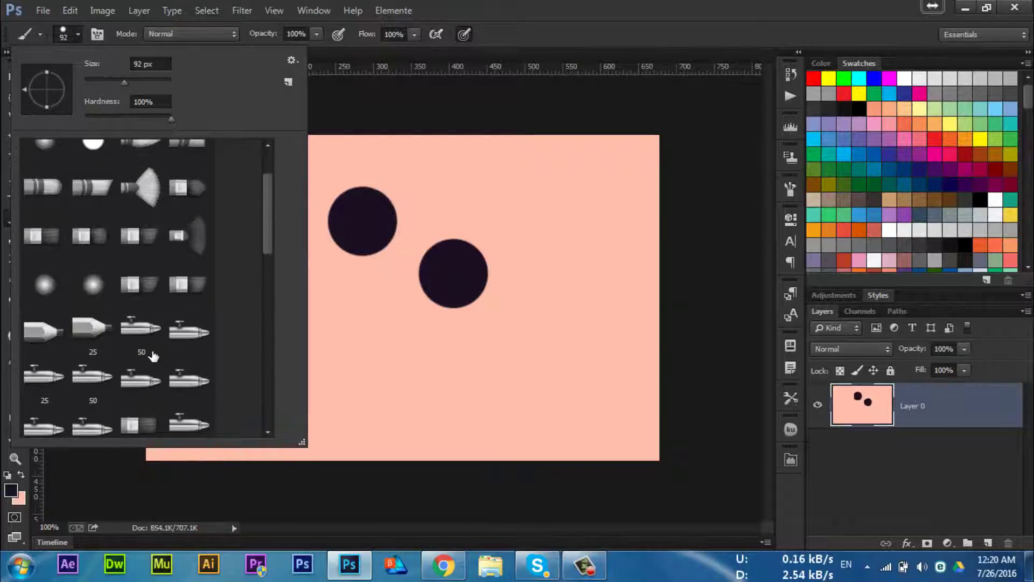
left_click_drag(270, 180, 270, 355)
left_click(56, 247)
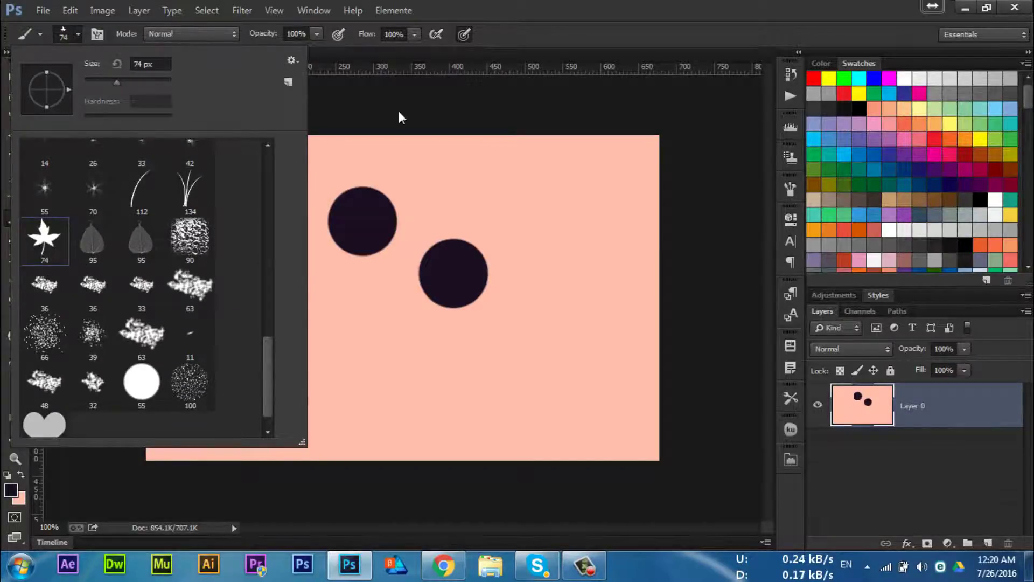
left_click(547, 24)
left_click(571, 250)
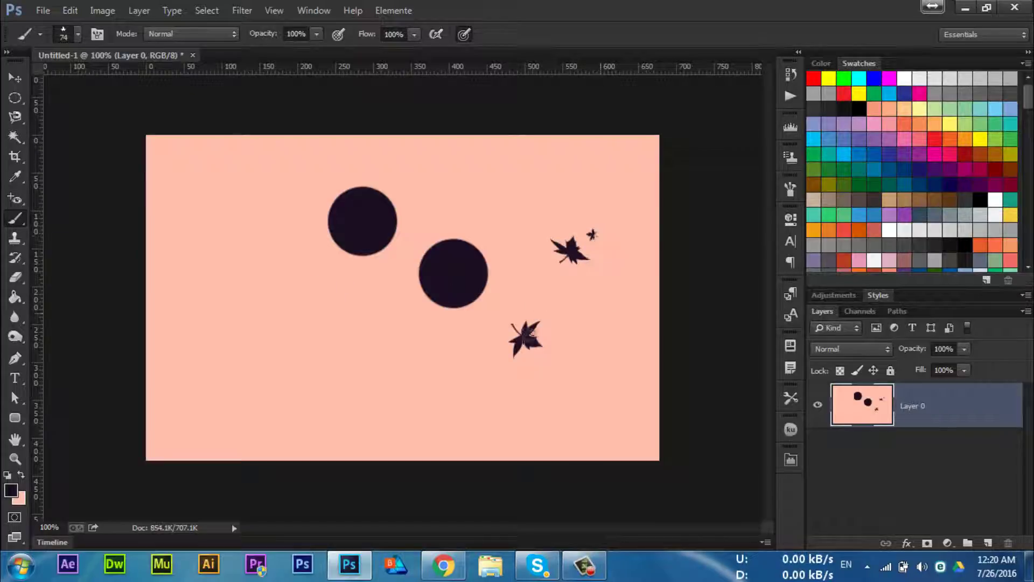
Rotate the maple leaf brush tip's angle and stamp a leaf to the left of the two dots
left_click(78, 34)
left_click_drag(63, 87, 35, 75)
left_click(551, 7)
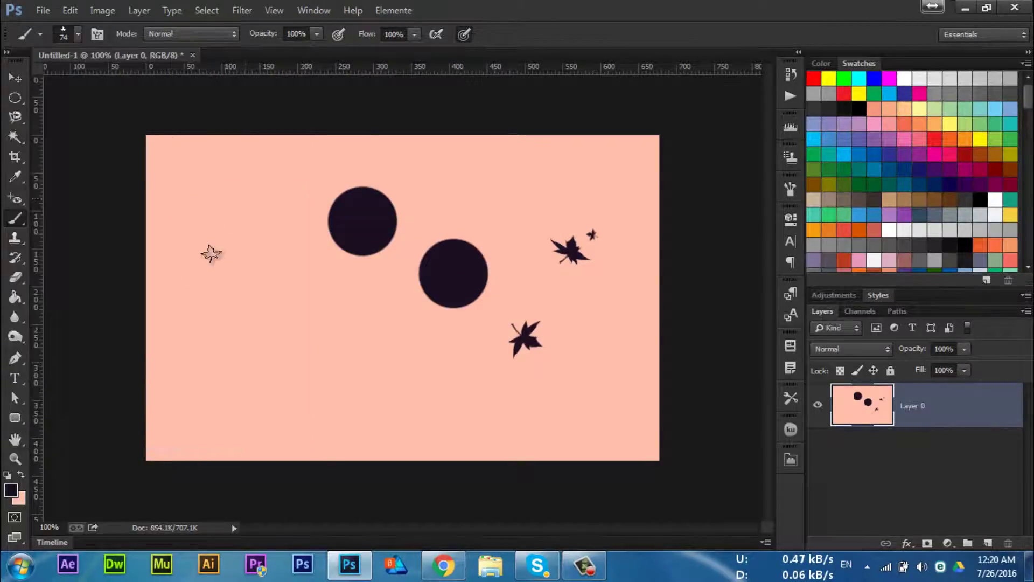
left_click(256, 288)
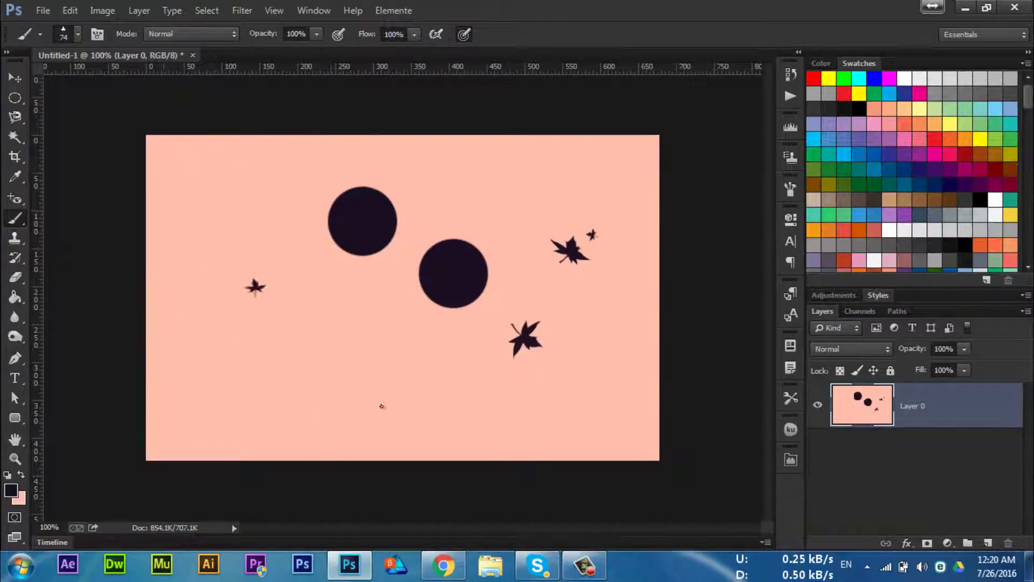
Choose the 71 px heart brush tip and stamp hearts below the dots, near the upper edge and in the lower-right corner of the canvas
left_click(76, 34)
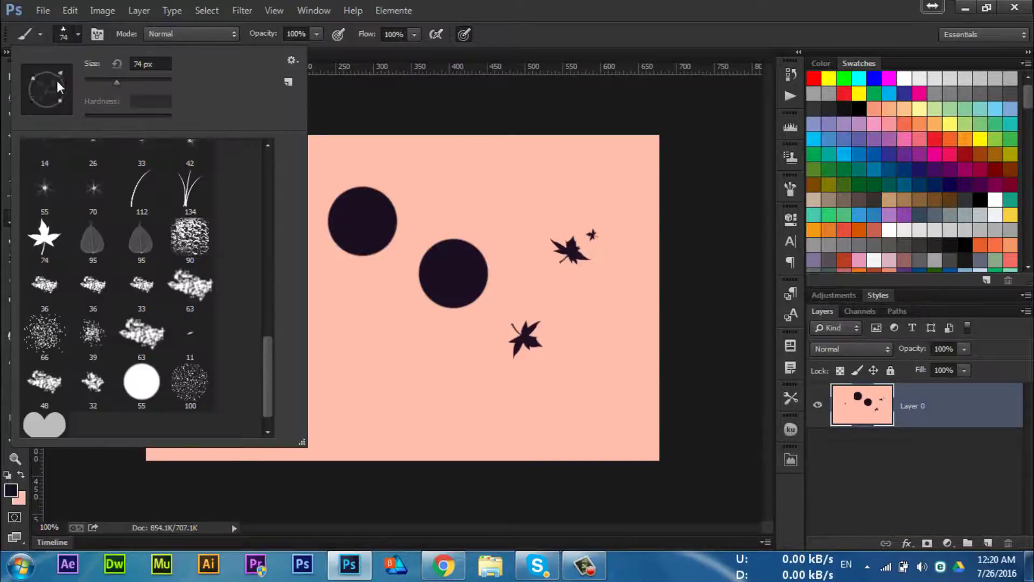
left_click(55, 427)
left_click(580, 41)
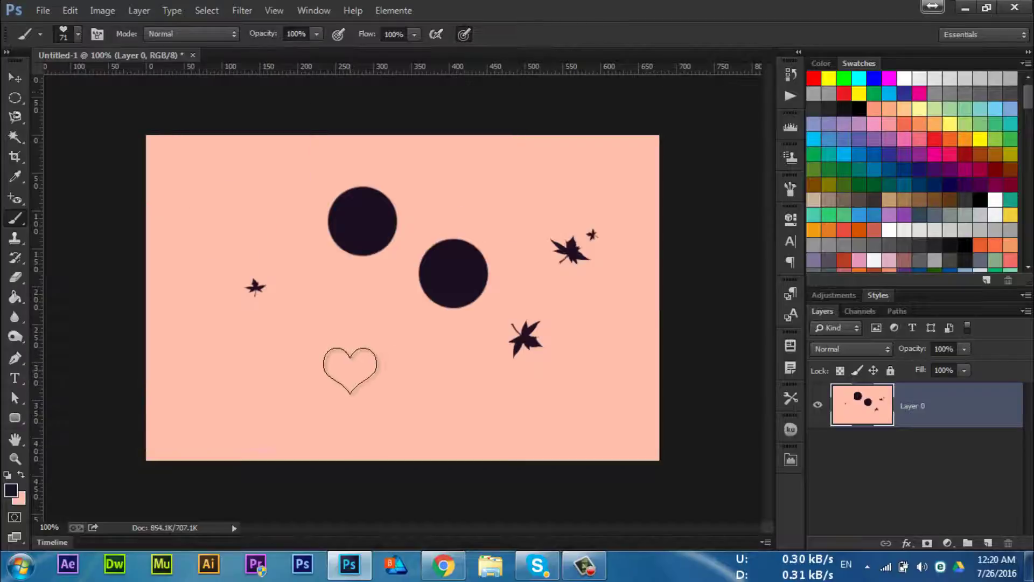
left_click(349, 370)
left_click(503, 178)
left_click(626, 406)
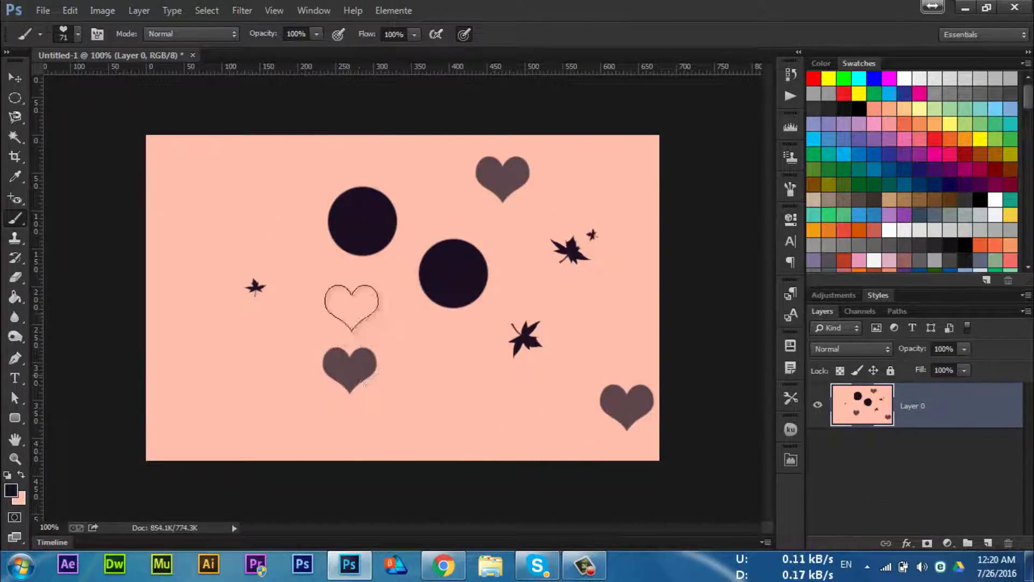
Rotate the heart brush tip so its point faces up and to the right, and stamp tilted hearts along the canvas's left side
left_click(78, 34)
left_click_drag(50, 76, 36, 73)
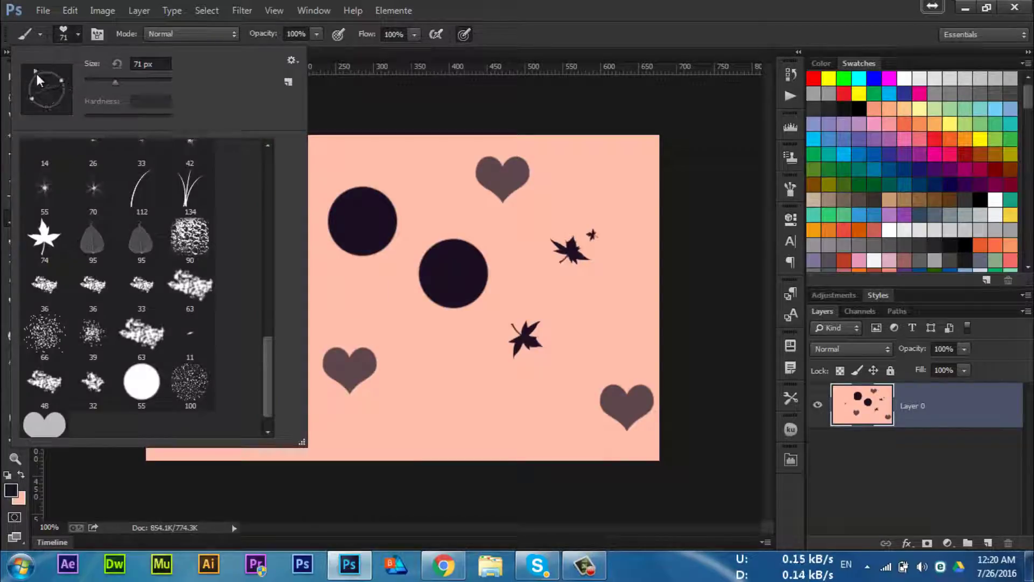
left_click(510, 5)
left_click(210, 200)
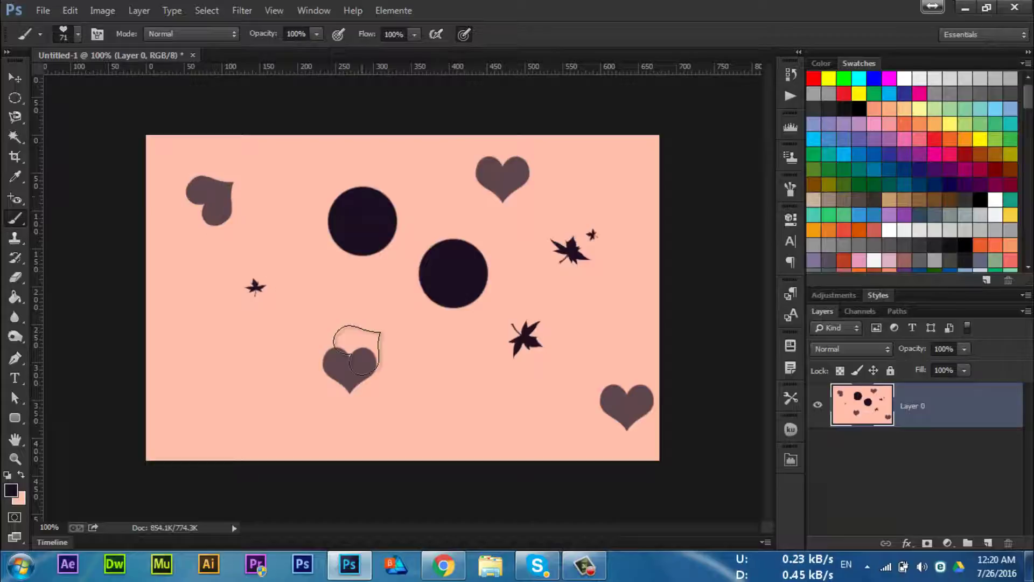
Rotate the heart brush tip so its point faces down and to the left, and stamp hearts on both sides of the upper dark dot
left_click(77, 33)
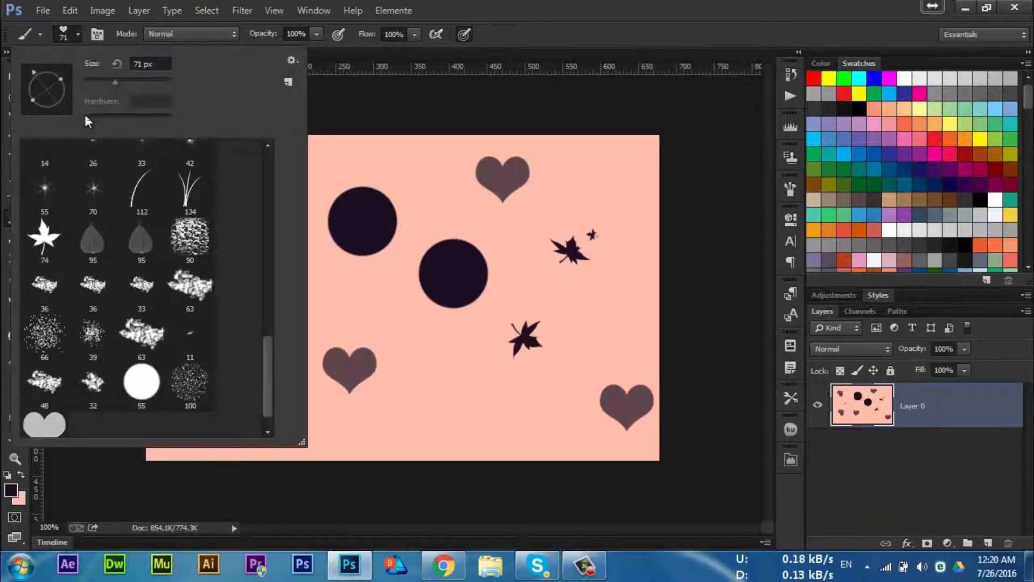
left_click(436, 2)
left_click(272, 180)
left_click(385, 314)
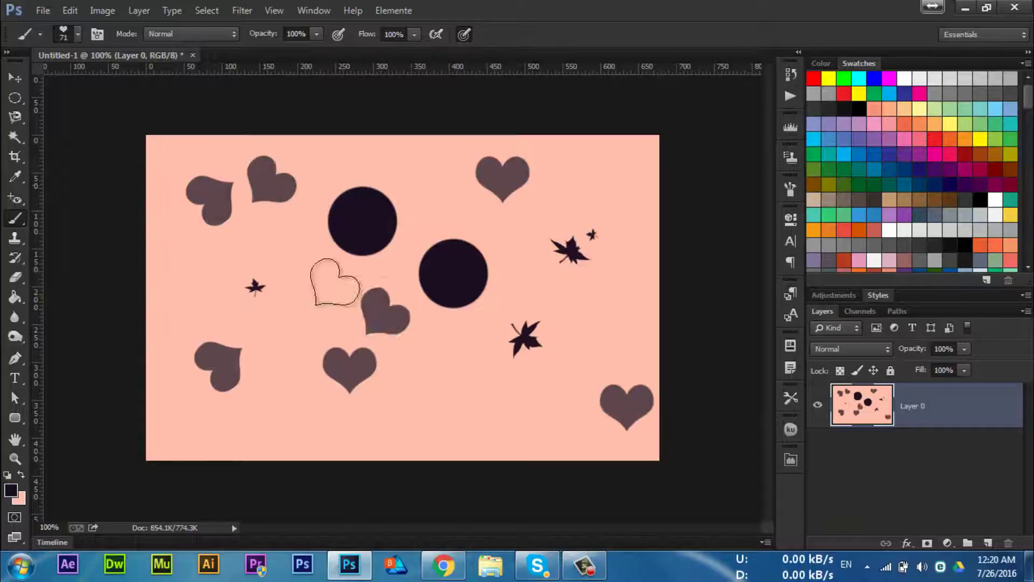
Switch back to the hard round brush tip with 100% hardness, keeping the size at 71 px
left_click(78, 34)
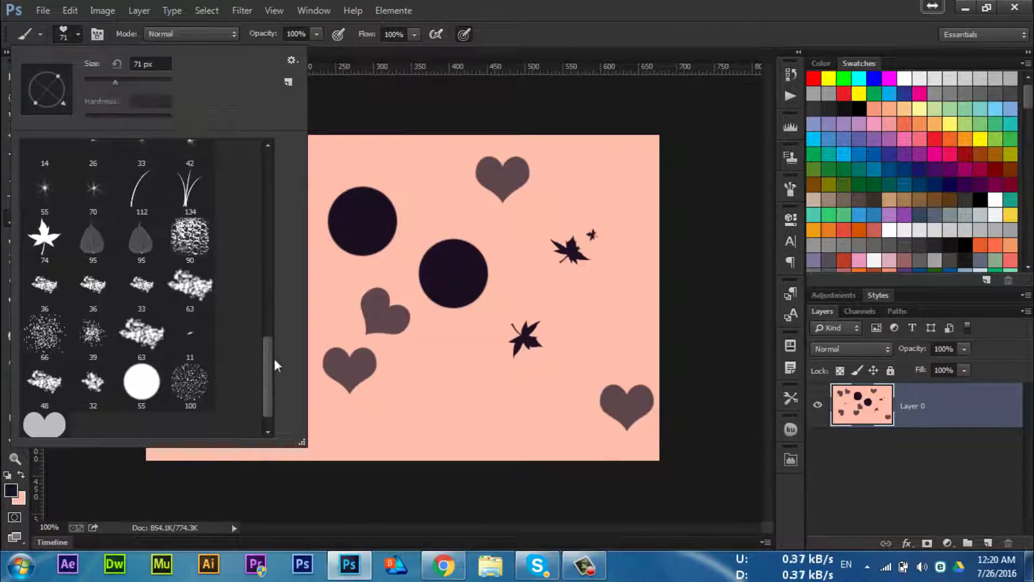
left_click_drag(271, 358, 260, 166)
left_click(94, 163)
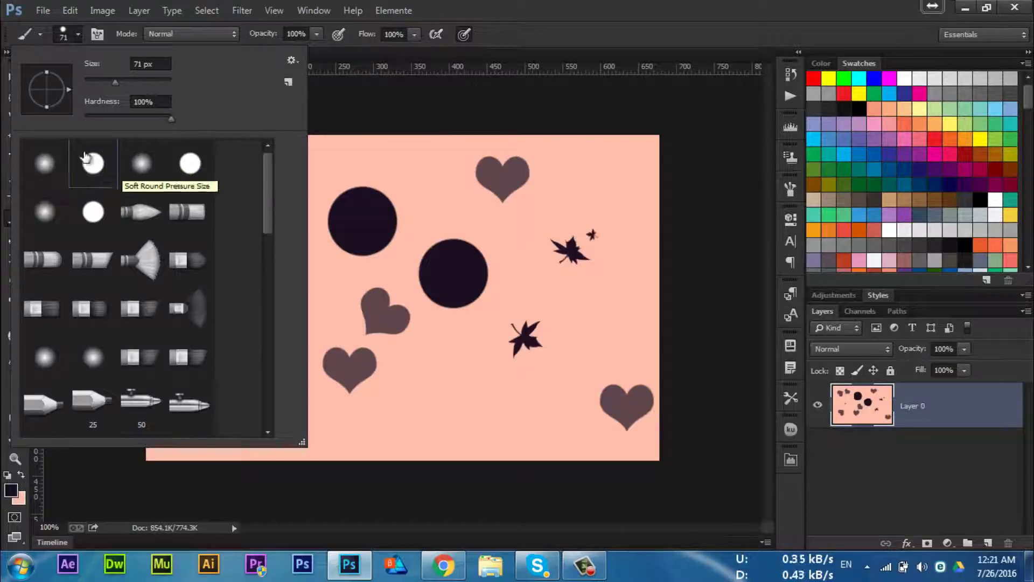
left_click(549, 2)
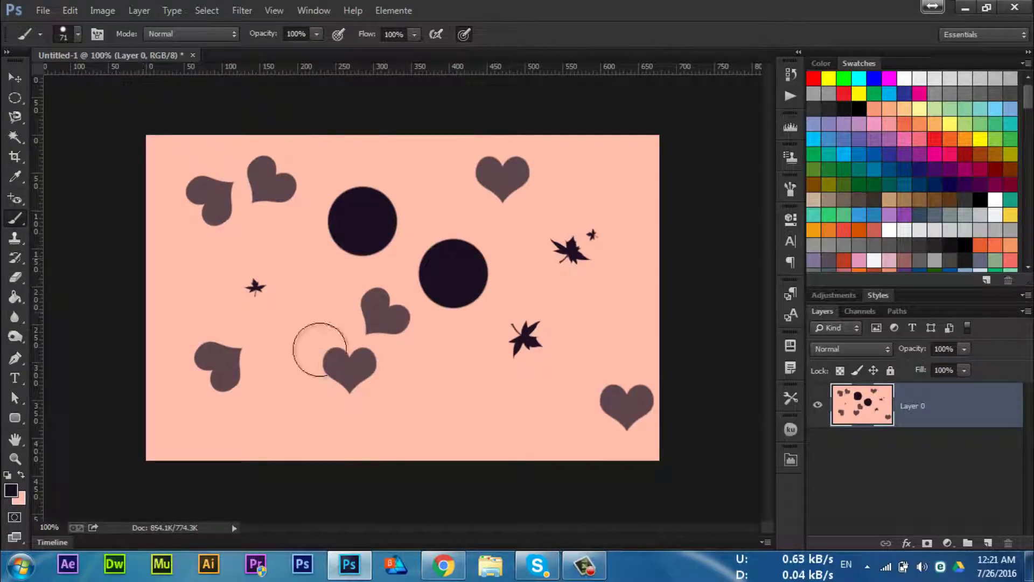
Sample the canvas's pink, enlarge the round brush and paint over all the dots, leaves and hearts
left_click(301, 428, "alt")
key("]")
key("]")
key("]")
key("]")
key("]")
key("]")
key("]")
key("]")
key("]")
key("]")
key("]")
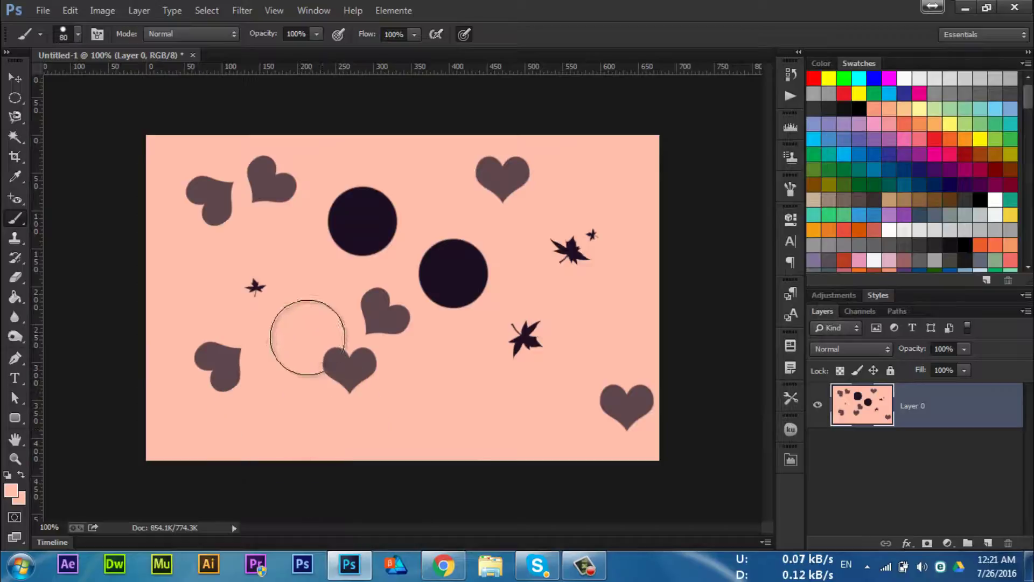
mouse_move(668, 290)
left_mouse_down()
mouse_move(377, 228)
mouse_move(35, 306)
mouse_move(132, 341)
left_mouse_up()
Reduce the round brush to 70 px and set the foreground colour to the dark red b83e22
key("[")
key("[")
key("[")
key("[")
key("[")
key("[")
key("[")
key("[")
key("[")
key("[")
key("[")
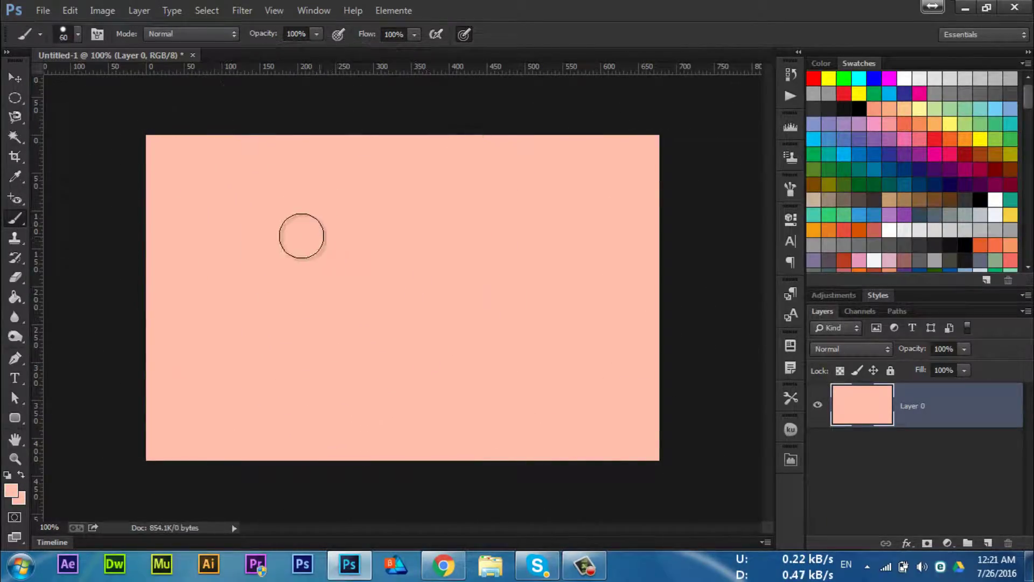
left_click(12, 491)
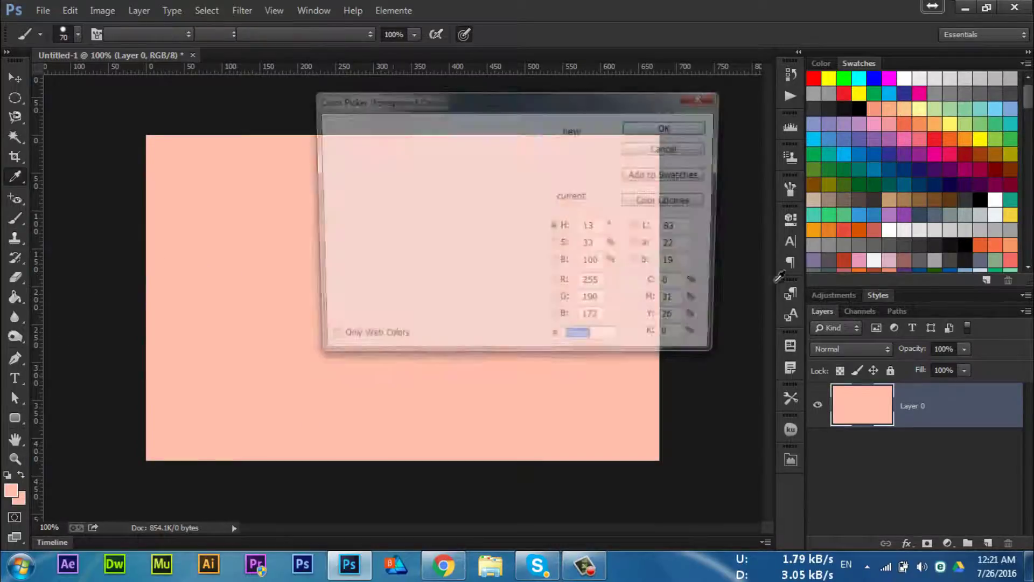
left_click(844, 260)
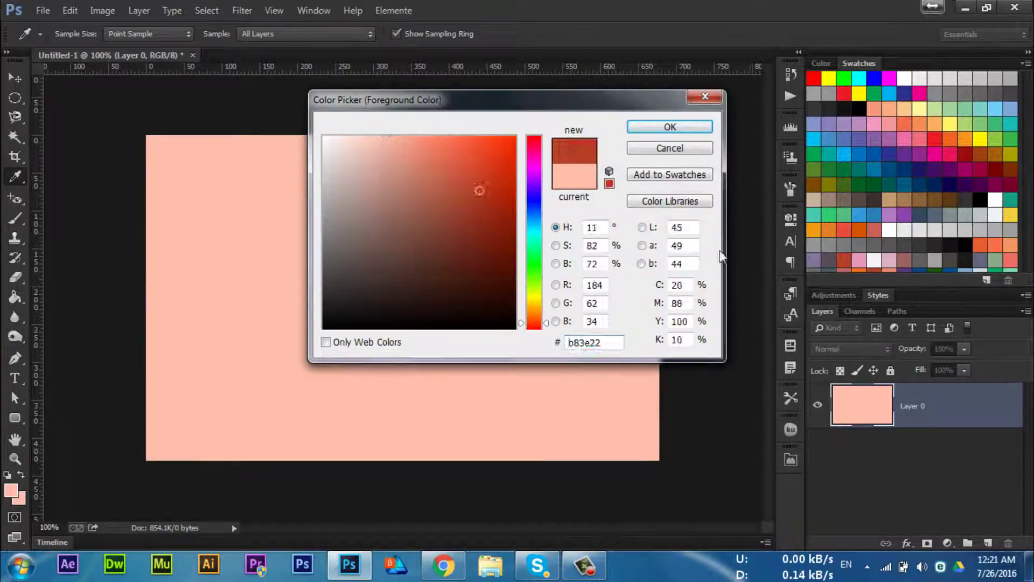
left_click(671, 127)
left_click(670, 127)
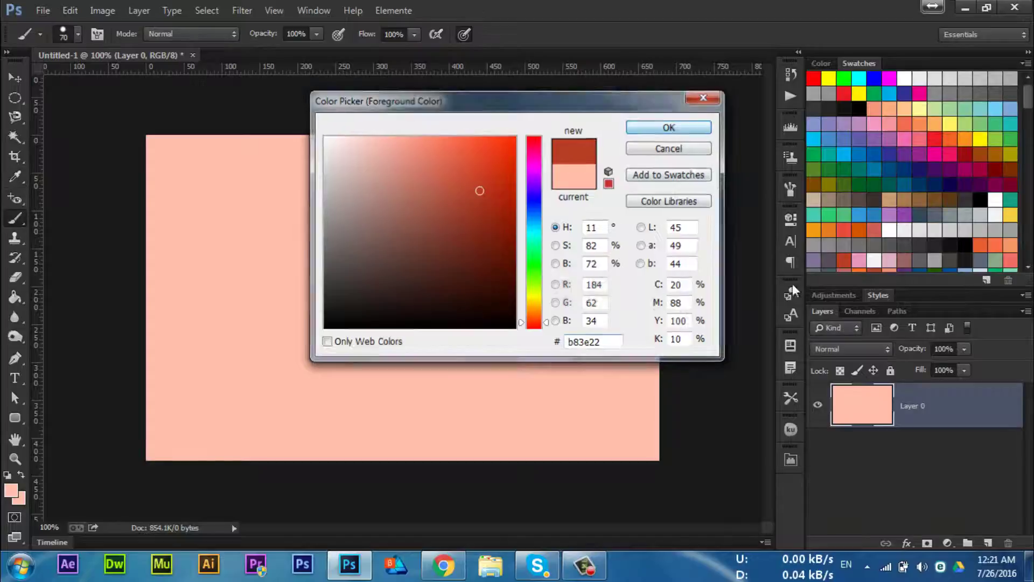
Add a new layer and stamp one hard-edged red dot in the upper-left part of the canvas
left_click(984, 544)
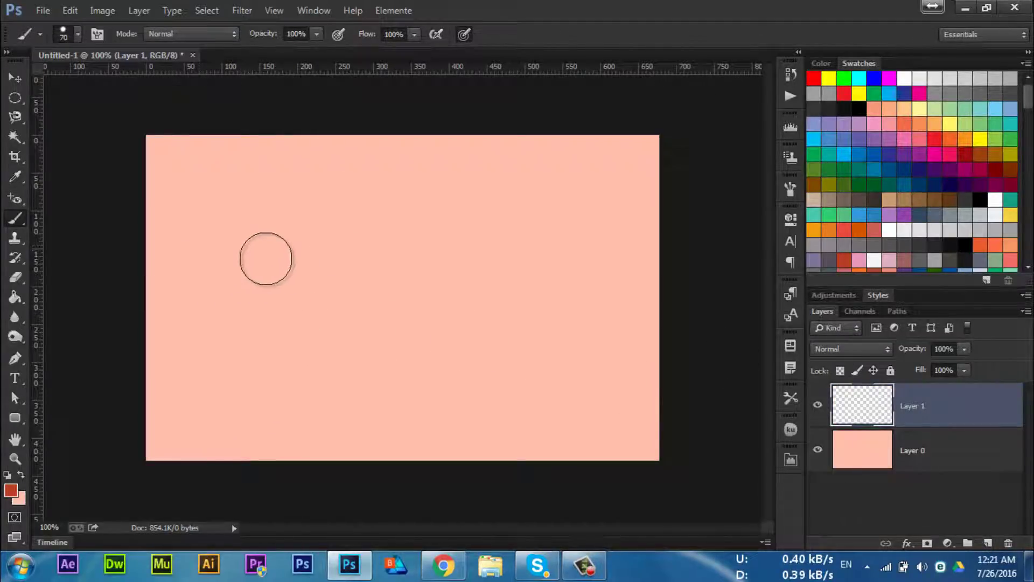
left_click(260, 251)
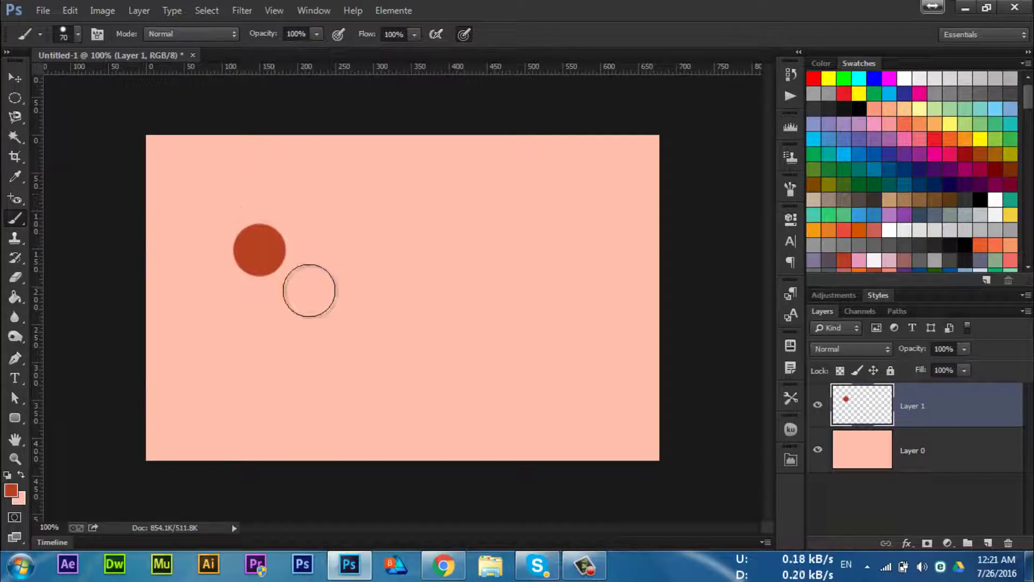
Lower the brush hardness to 0% and stamp a soft dot to the right of the hard-edged one
left_click(81, 34)
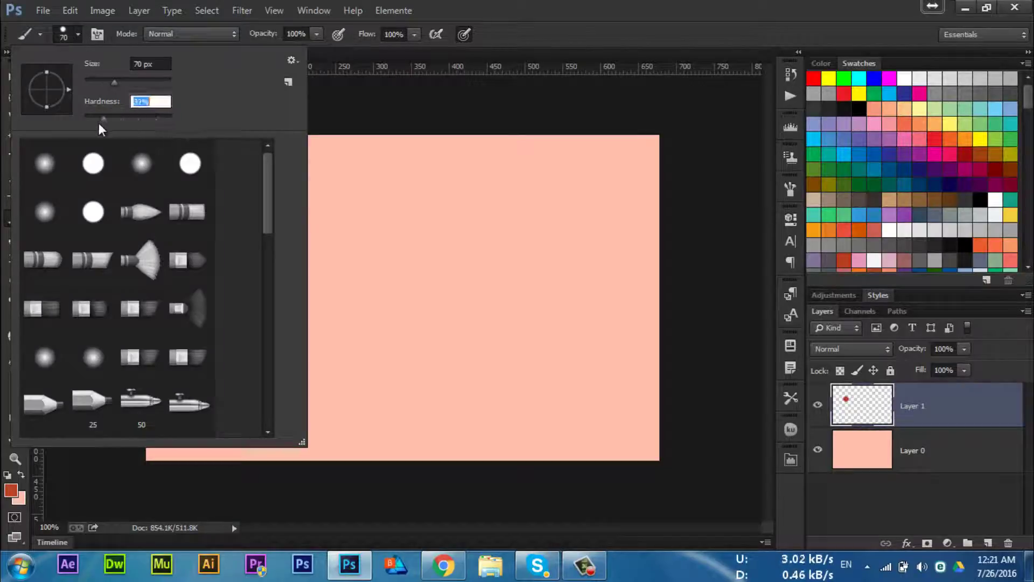
left_click_drag(99, 122, 71, 125)
left_click(577, 14)
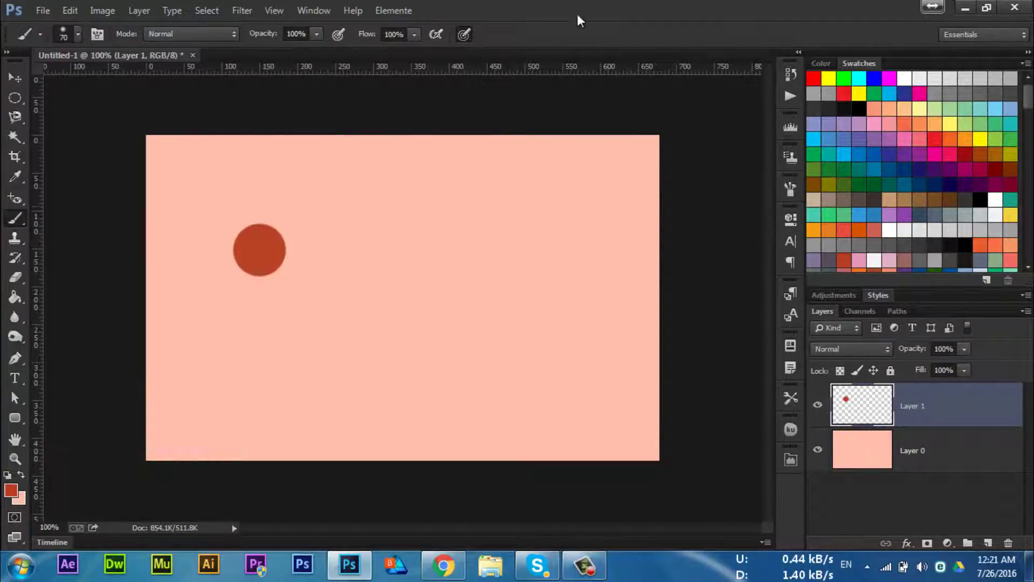
left_click(338, 246)
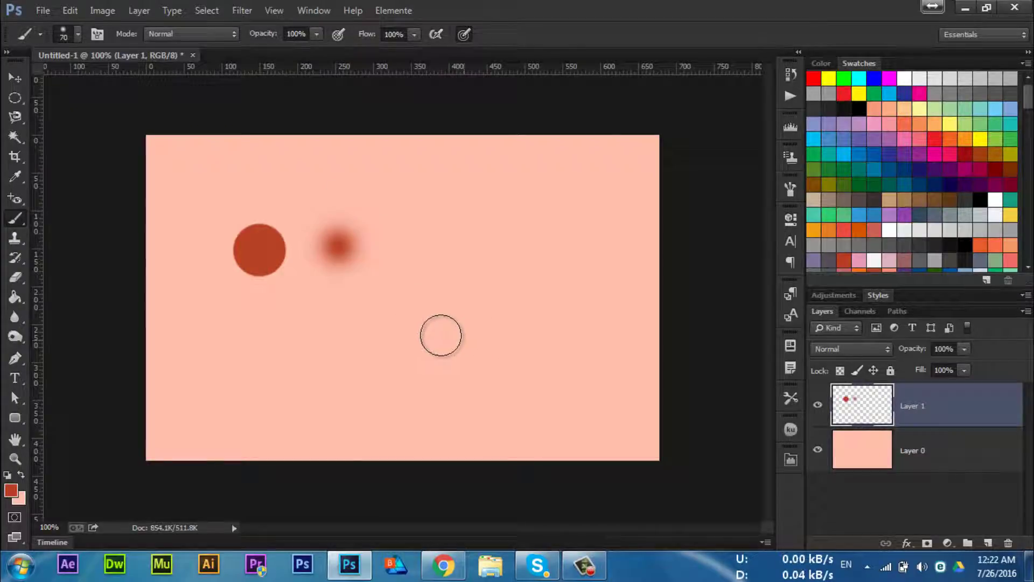
Raise the brush hardness to 100%, and choose the pointed round bristle brush tip at 70 px
left_click(78, 35)
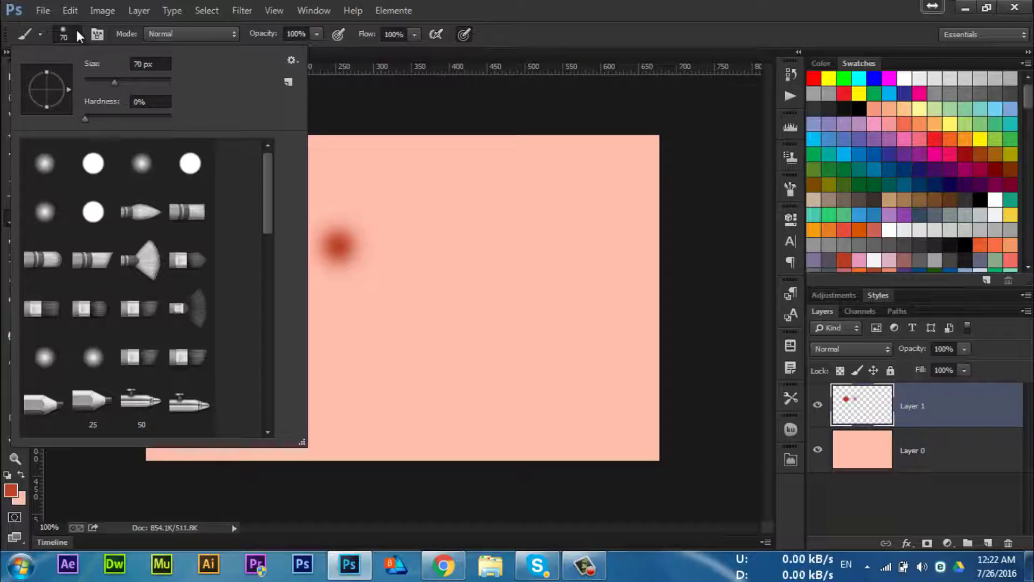
left_click_drag(84, 122, 124, 130)
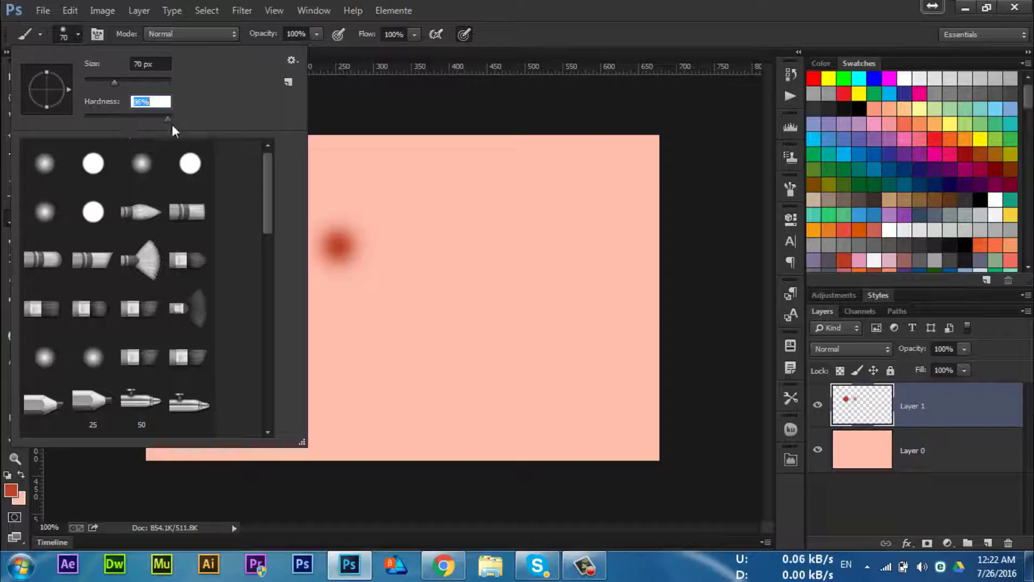
mouse_move(267, 176)
left_mouse_down()
mouse_move(264, 202)
mouse_move(264, 186)
left_mouse_up()
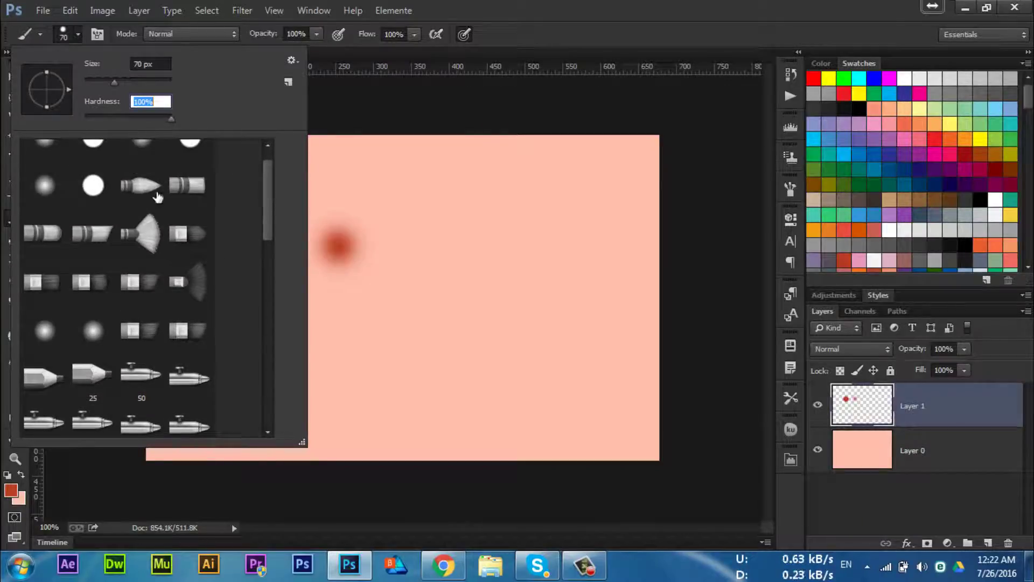
left_click(141, 185)
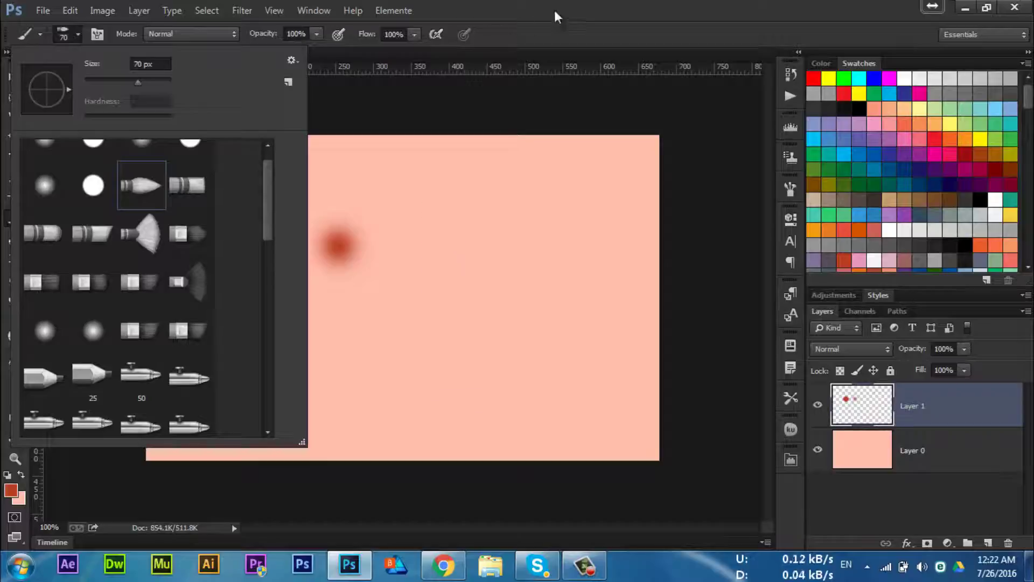
left_click(537, 15)
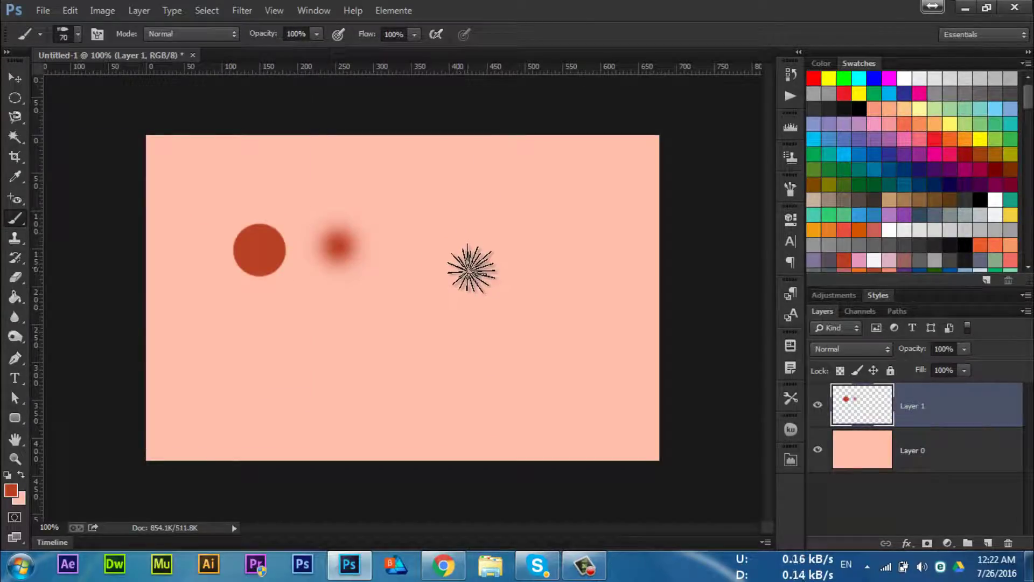
Paint a zigzag and a curved bristle stroke on the canvas's right half and a 2-shaped stroke below the dots
left_click_drag(454, 219, 513, 264)
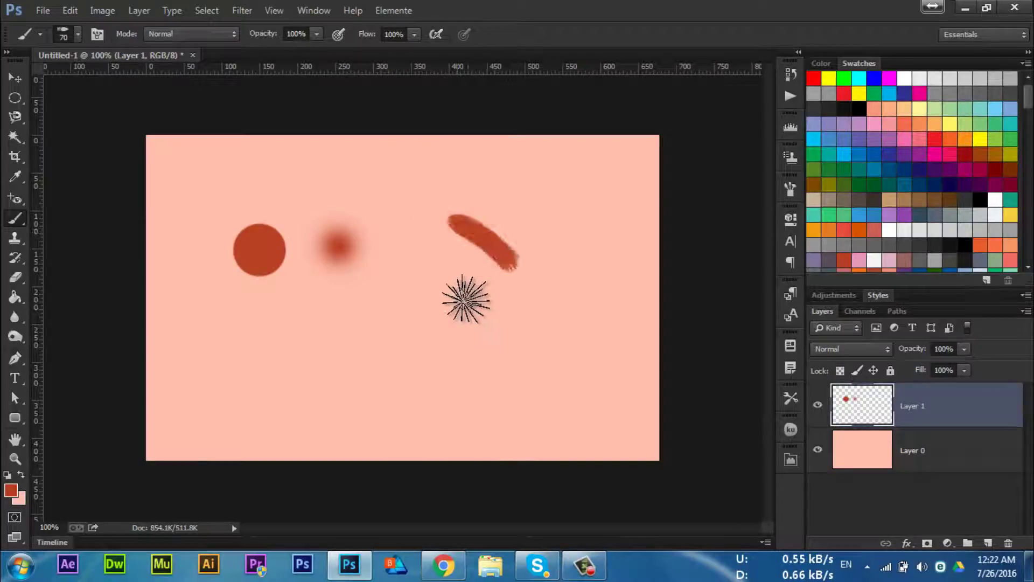
left_click_drag(466, 299, 486, 323)
left_click_drag(278, 349, 330, 405)
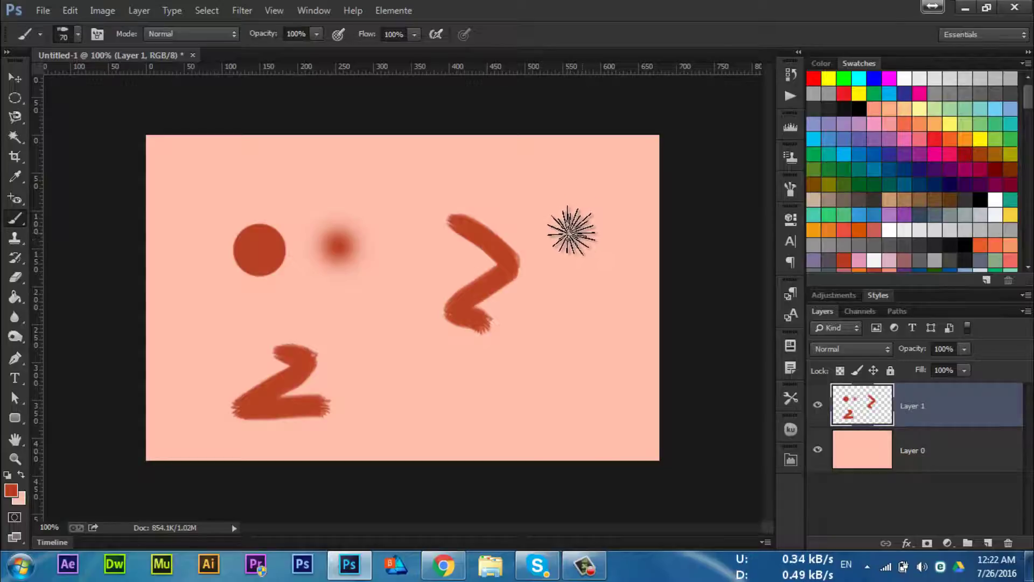
left_click_drag(582, 219, 560, 327)
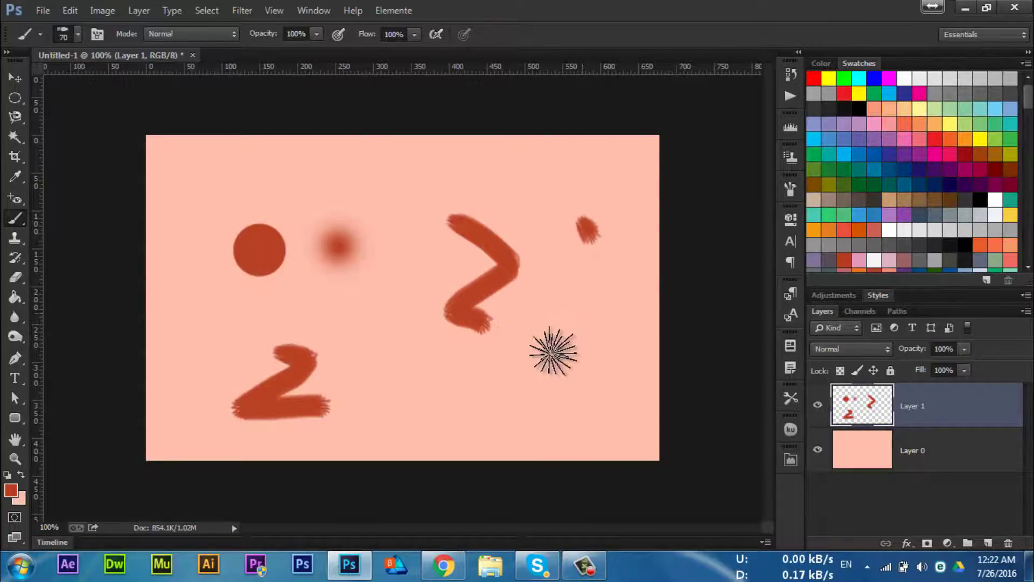
left_click_drag(587, 368, 585, 369)
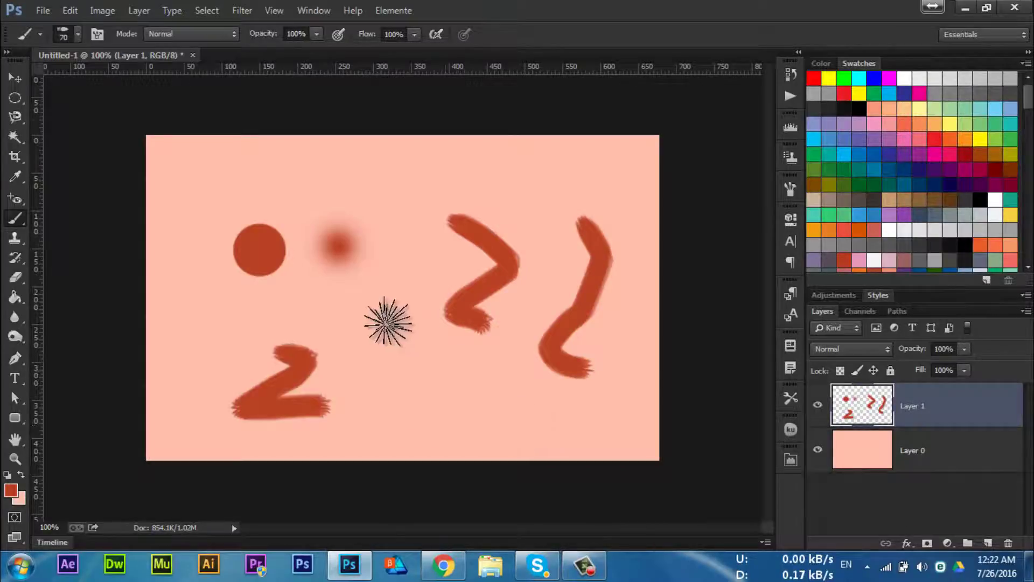
Choose a pencil-shaped brush tip at 70 px and paint a thin zigzag line down the middle of the canvas
left_click(78, 34)
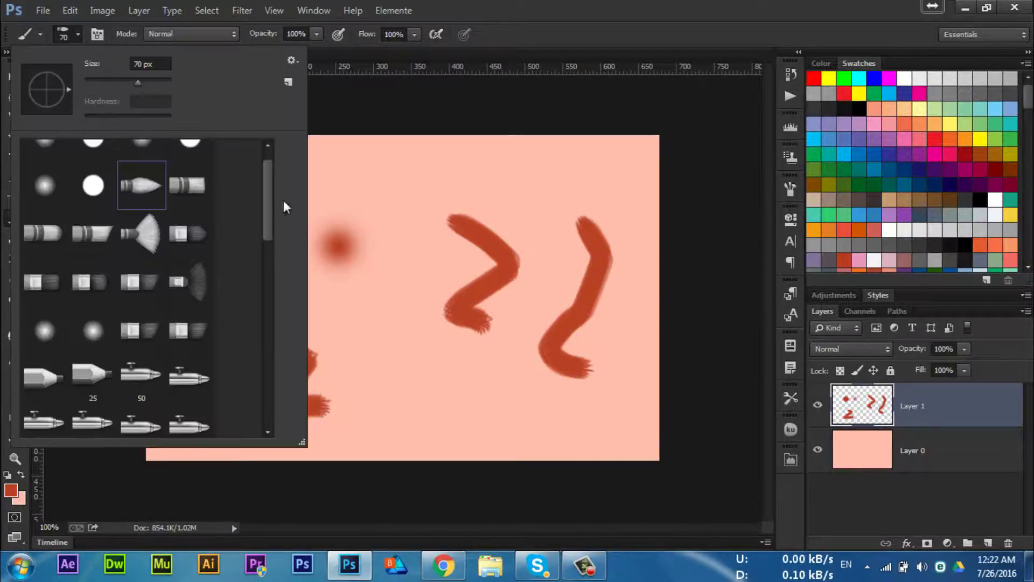
mouse_move(267, 190)
left_mouse_down()
mouse_move(270, 326)
mouse_move(272, 289)
left_mouse_up()
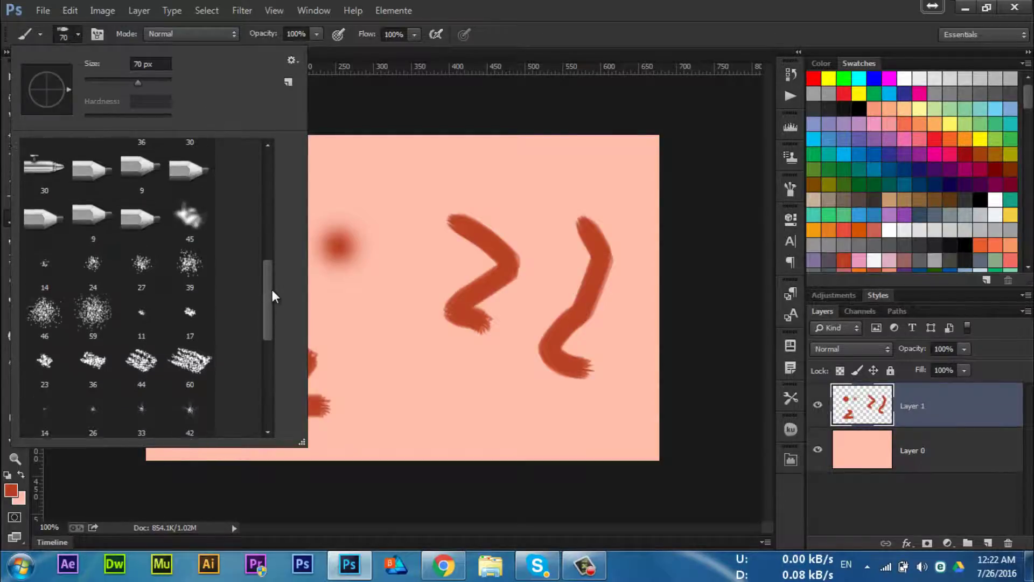
left_click(141, 232)
left_click(490, 16)
mouse_move(421, 209)
left_mouse_down()
mouse_move(421, 230)
mouse_move(405, 308)
mouse_move(388, 327)
mouse_move(441, 347)
mouse_move(443, 424)
mouse_move(498, 426)
left_mouse_up()
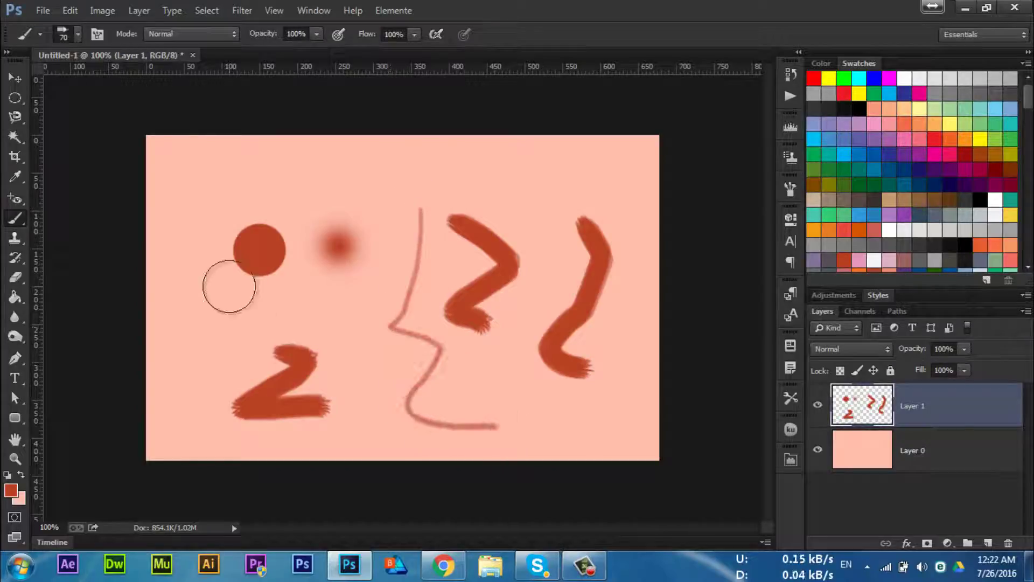
Choose the 134 px grass brush tip and paint a small tuft of grass in the canvas's upper-left corner
left_click(78, 35)
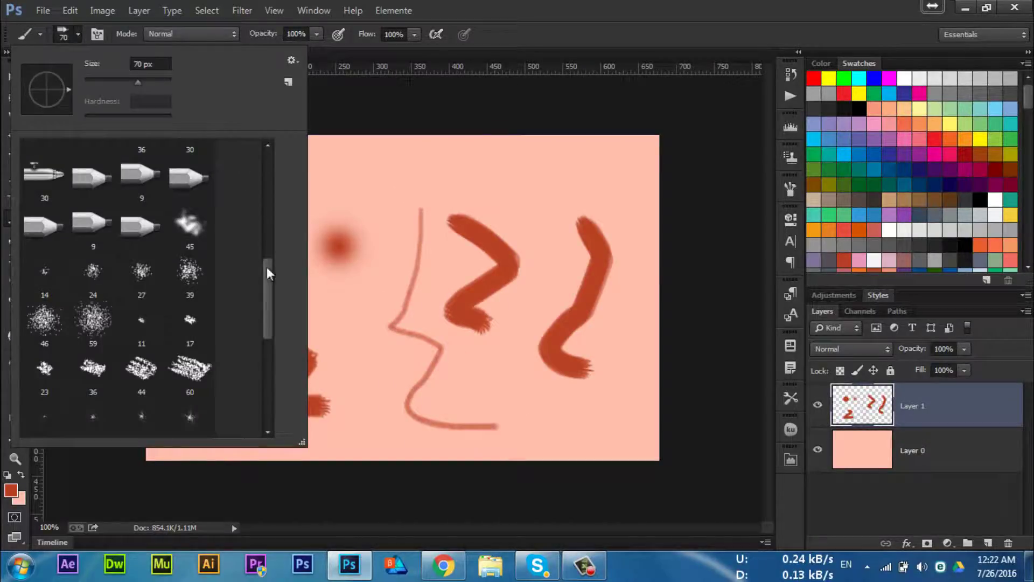
left_click_drag(268, 274, 269, 348)
left_click(184, 172)
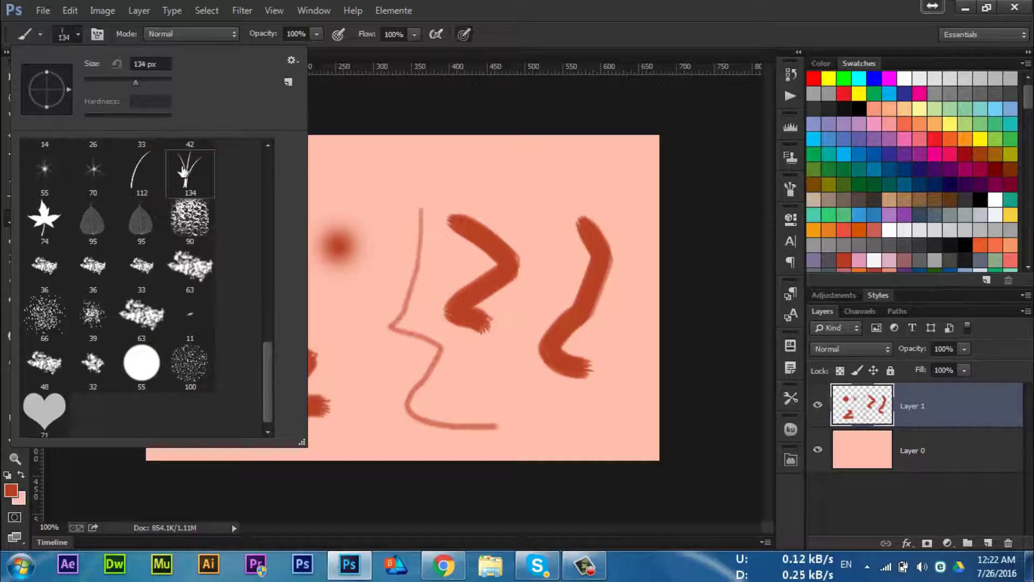
left_click(518, 3)
left_click_drag(200, 160, 227, 215)
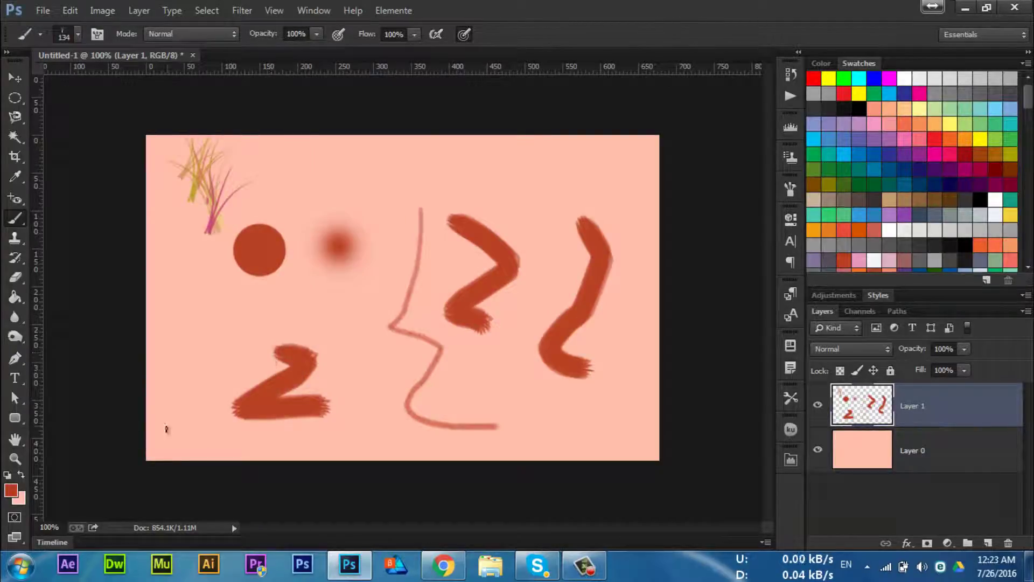
Paint a dense band of grass along the canvas's lower edge and stamp one grass tuft near the upper middle
left_click_drag(167, 429, 641, 429)
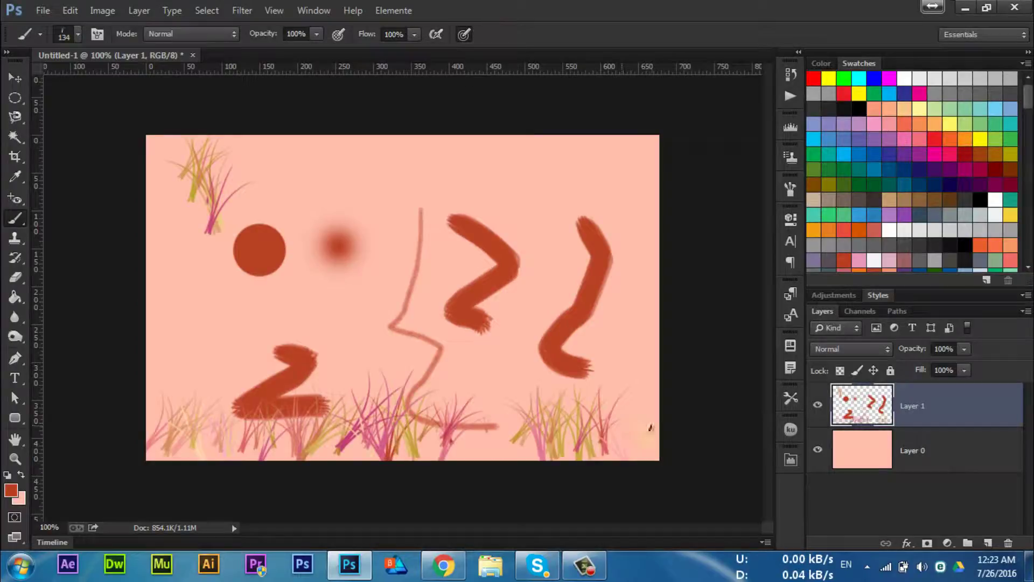
mouse_move(550, 435)
left_mouse_down()
mouse_move(155, 448)
mouse_move(669, 437)
mouse_move(608, 453)
mouse_move(157, 453)
left_mouse_up()
left_click(378, 155)
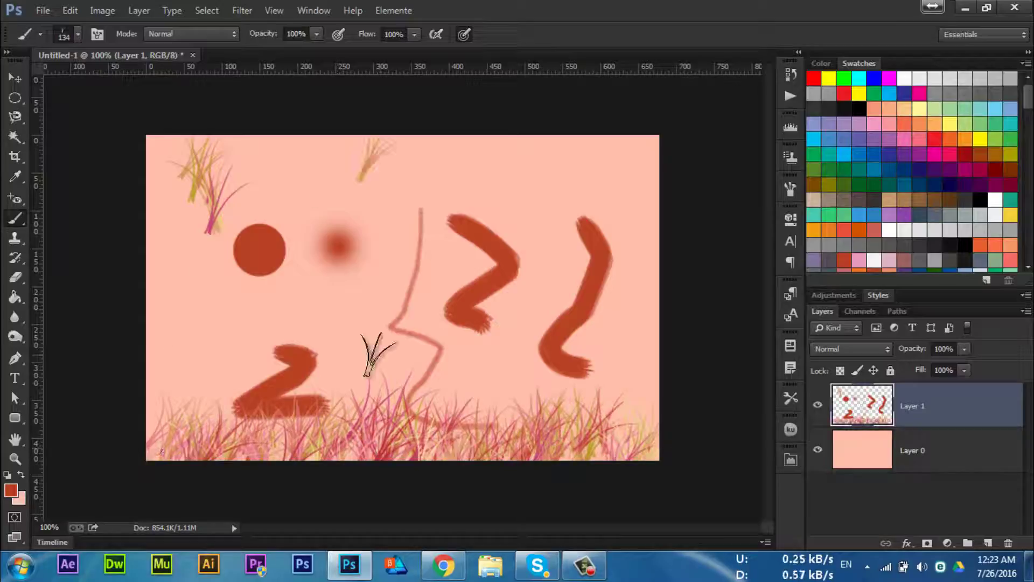
Delete Layer 1 with all the brush samples and add a new empty layer above Layer 0
key("Delete")
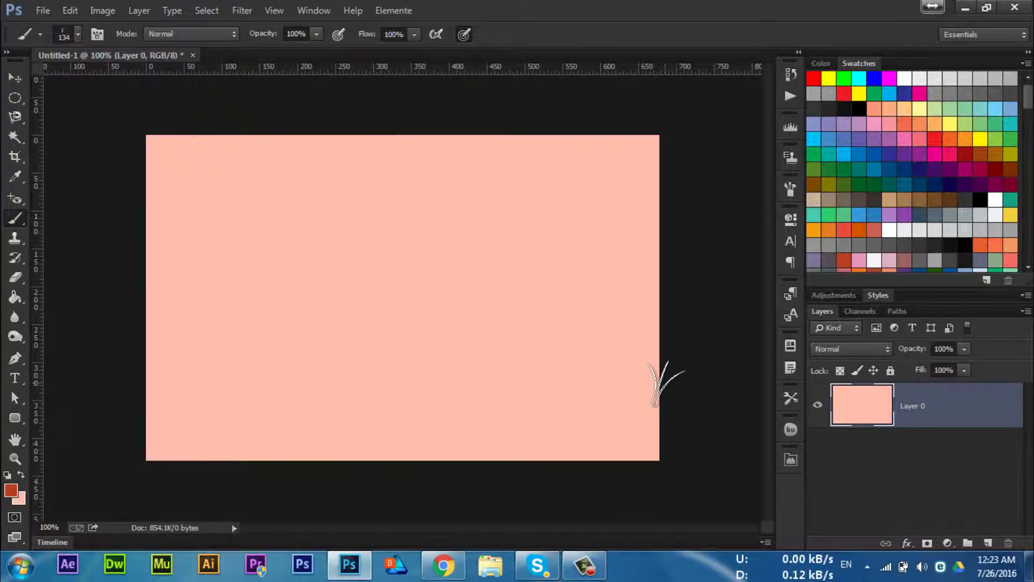
left_click(988, 542)
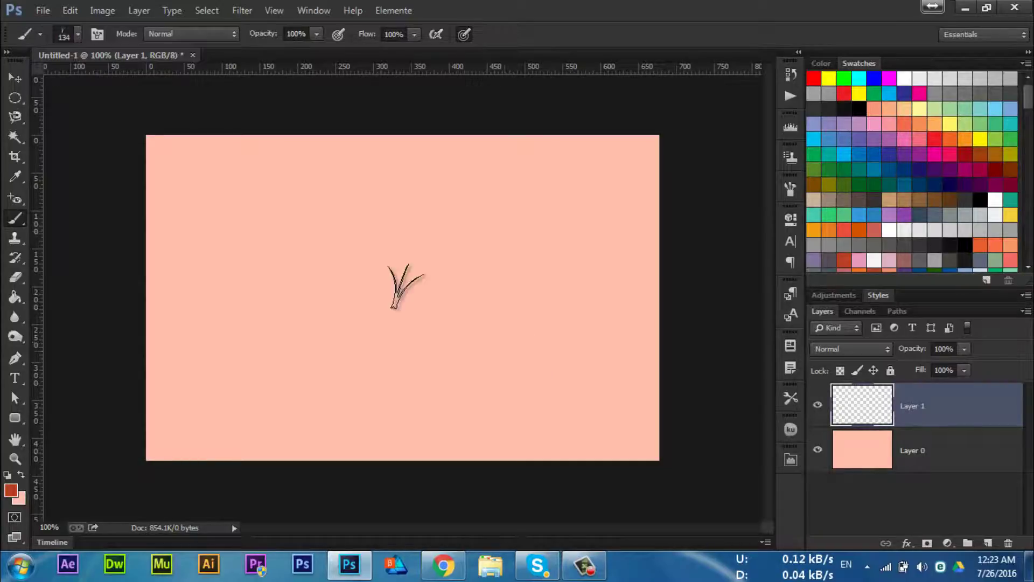
Switch to Chrome and save the cute pink butterfly PNG image to the Desktop
left_click(452, 565)
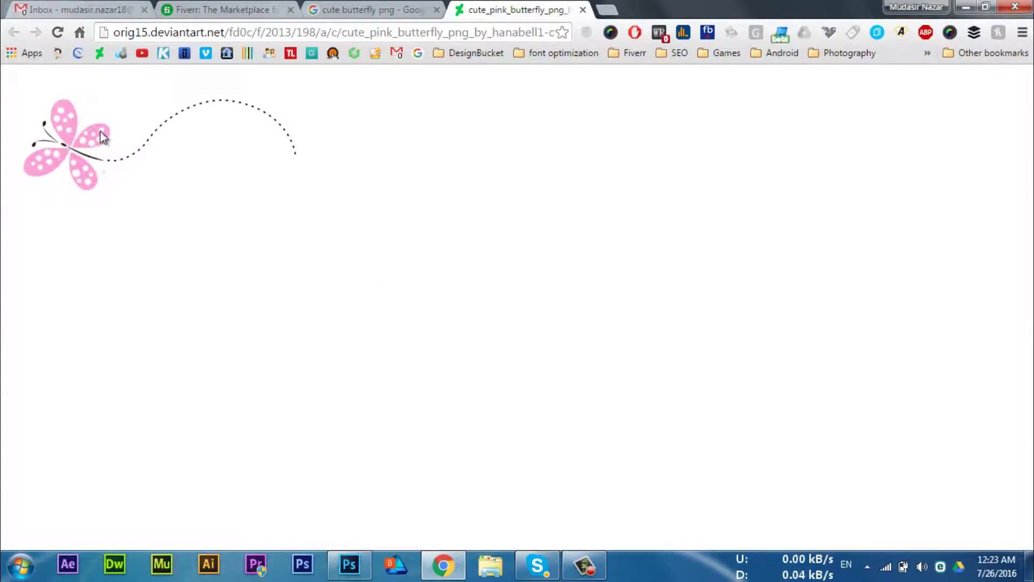
left_click_drag(444, 28, 724, 29)
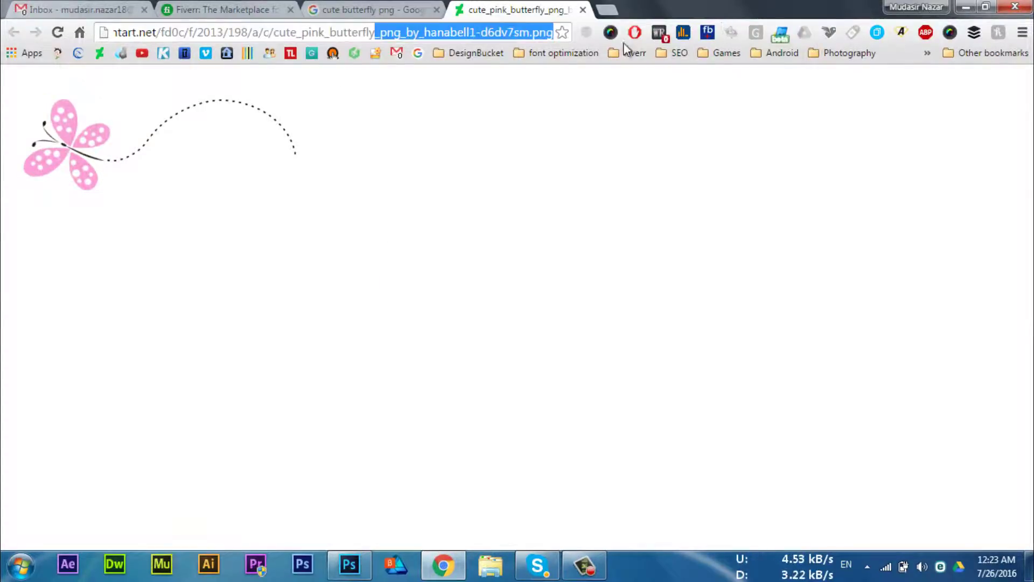
right_click(32, 124)
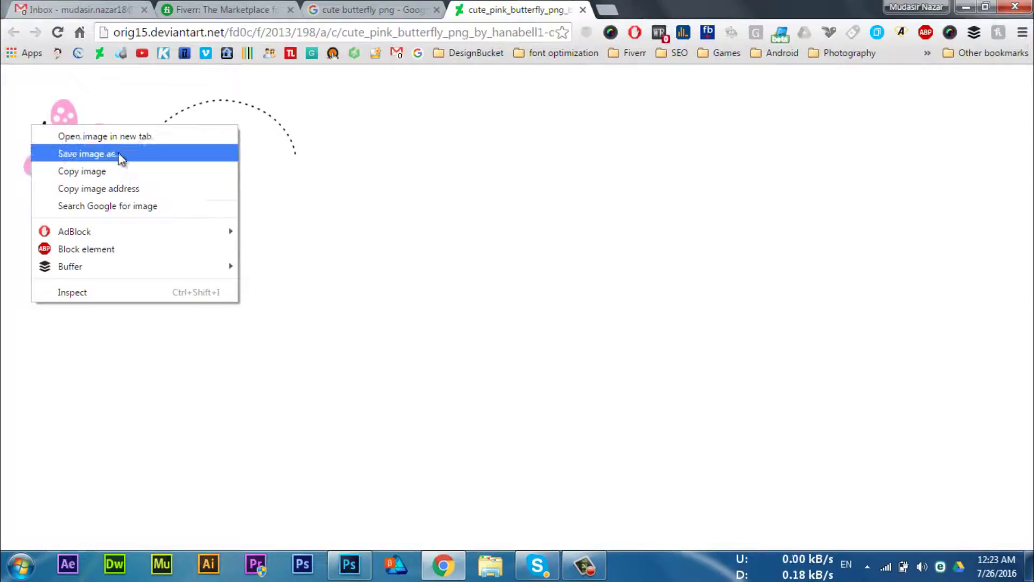
left_click(117, 153)
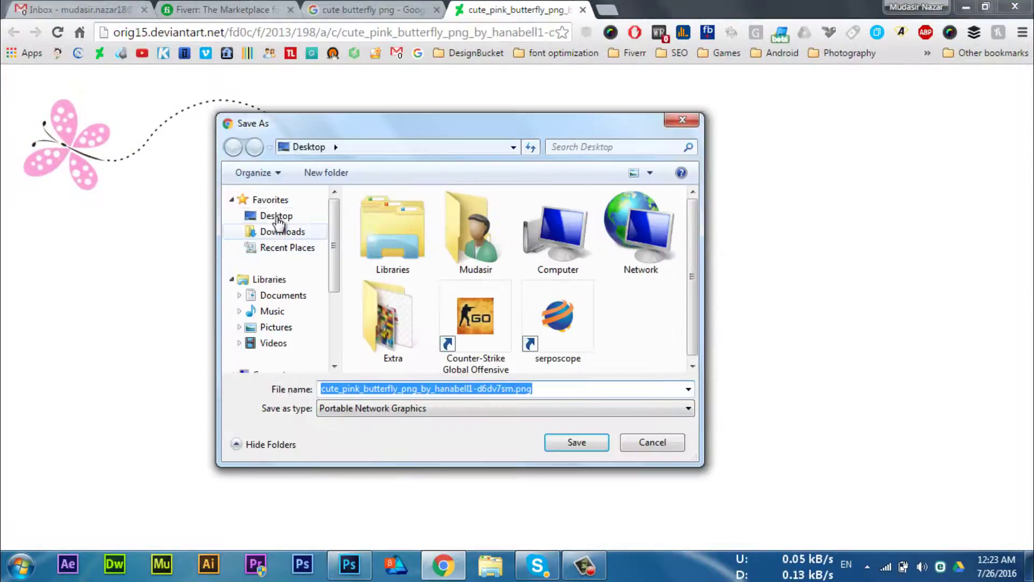
left_click(278, 217)
left_click(597, 445)
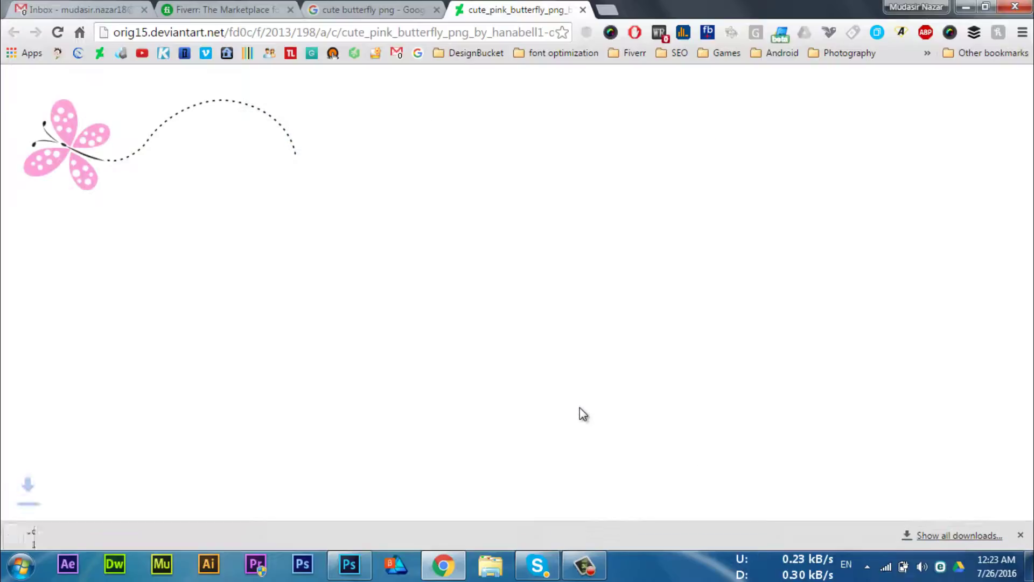
Switch back to Photoshop and open the saved cute pink butterfly PNG from the Desktop
left_click(966, 8)
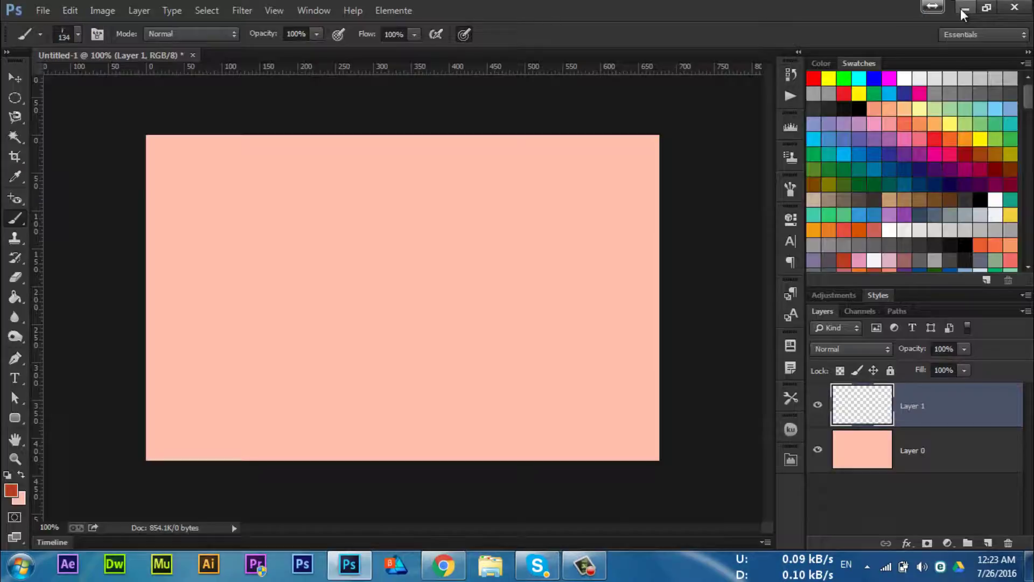
left_click(43, 7)
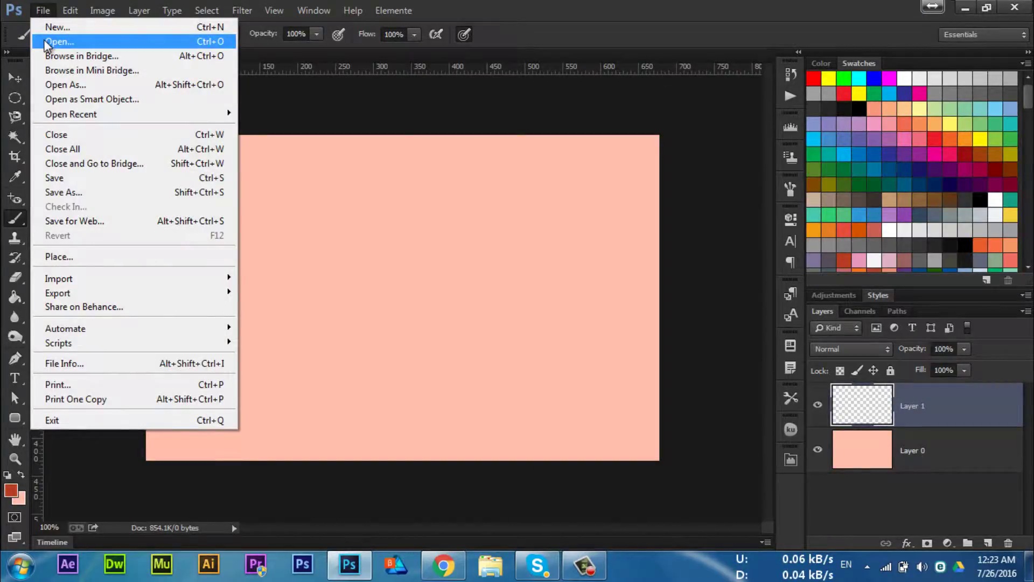
left_click(44, 39)
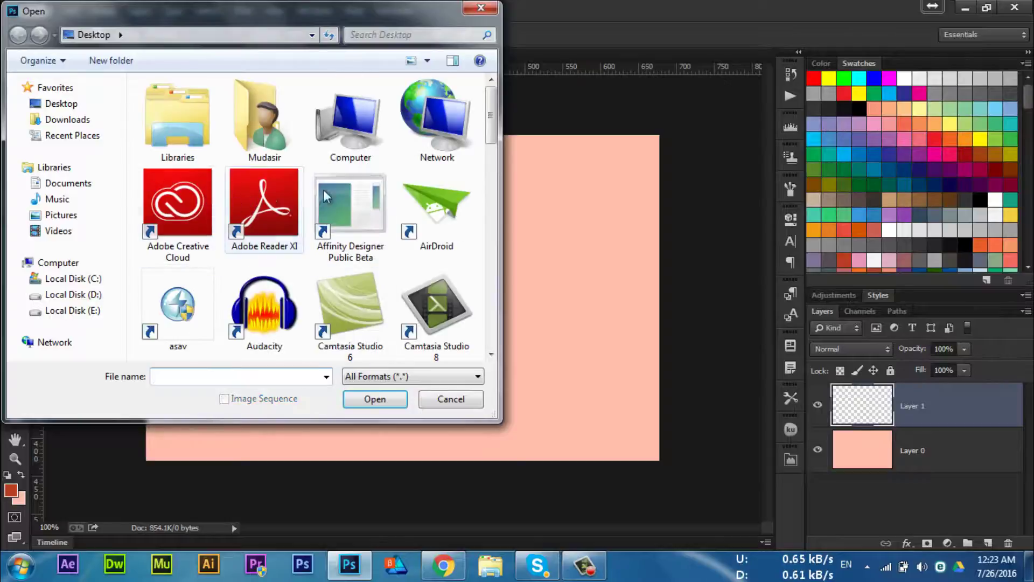
left_click_drag(490, 110, 510, 279)
left_click(360, 197)
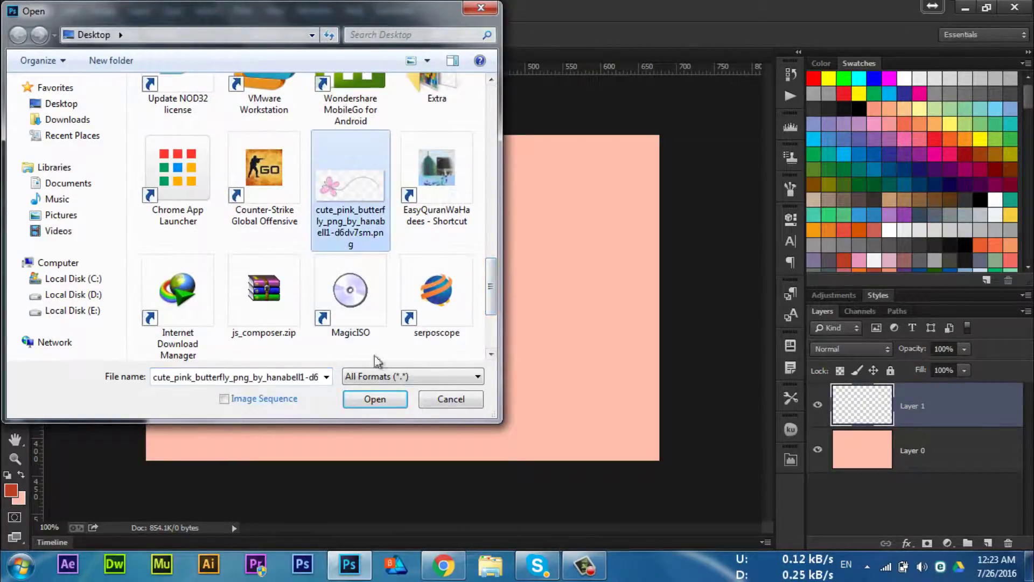
left_click(377, 399)
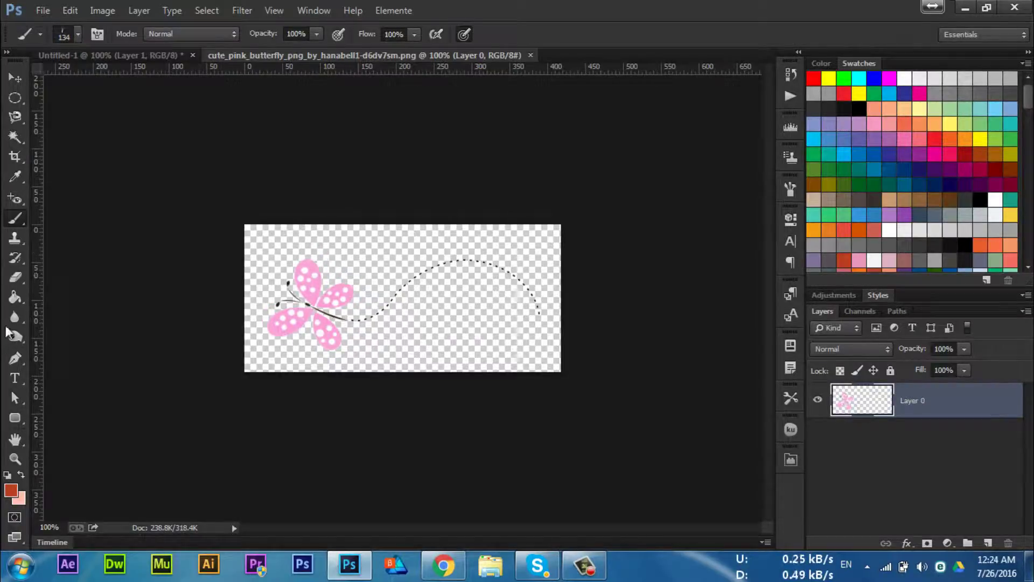
Erase the white dots inside the butterfly's wings with the Magic Eraser Tool at tolerance 32
left_click(18, 277)
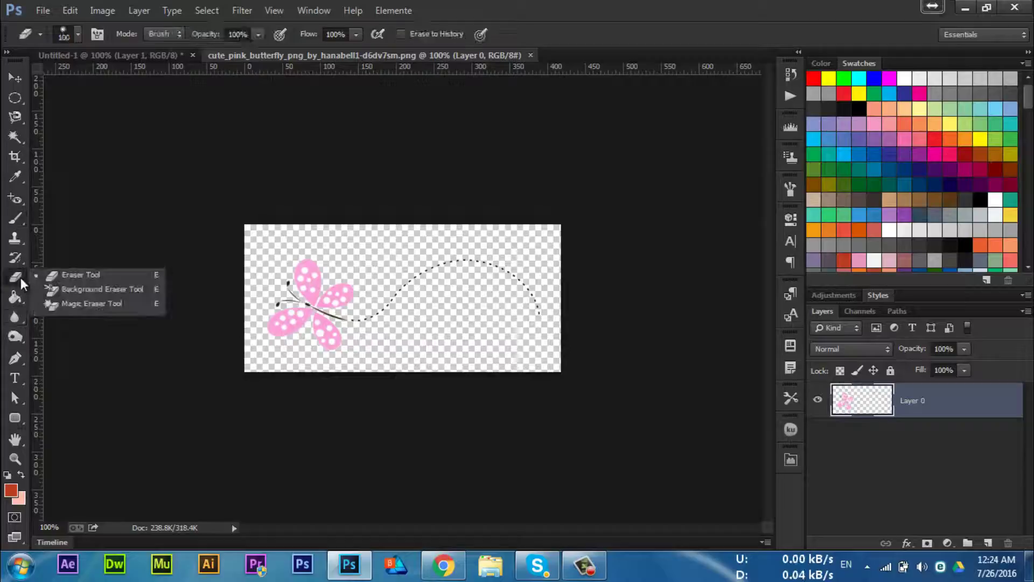
left_click(101, 304)
left_click(307, 260)
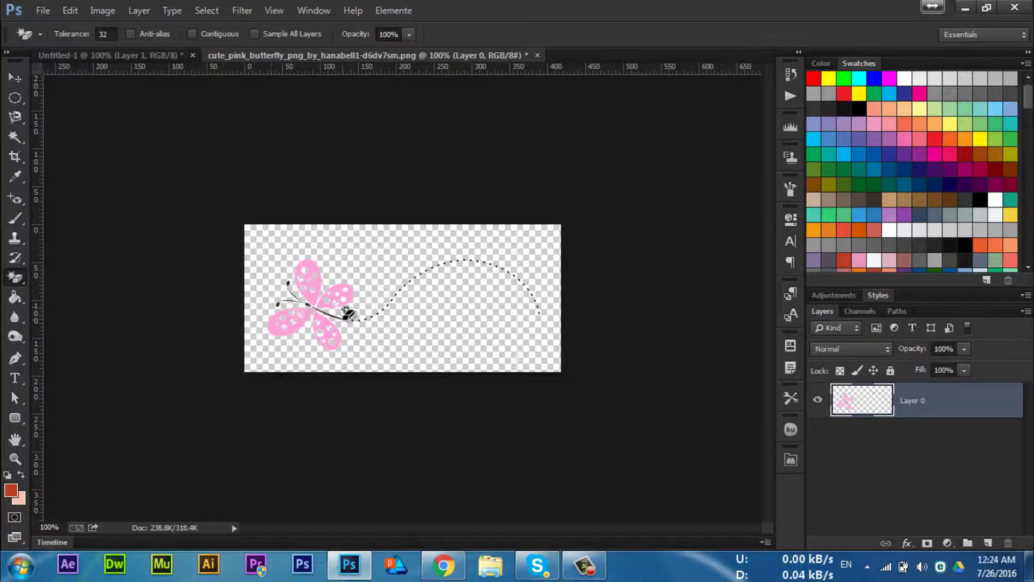
Desaturate the butterfly layer and invert its colours
left_click(13, 76)
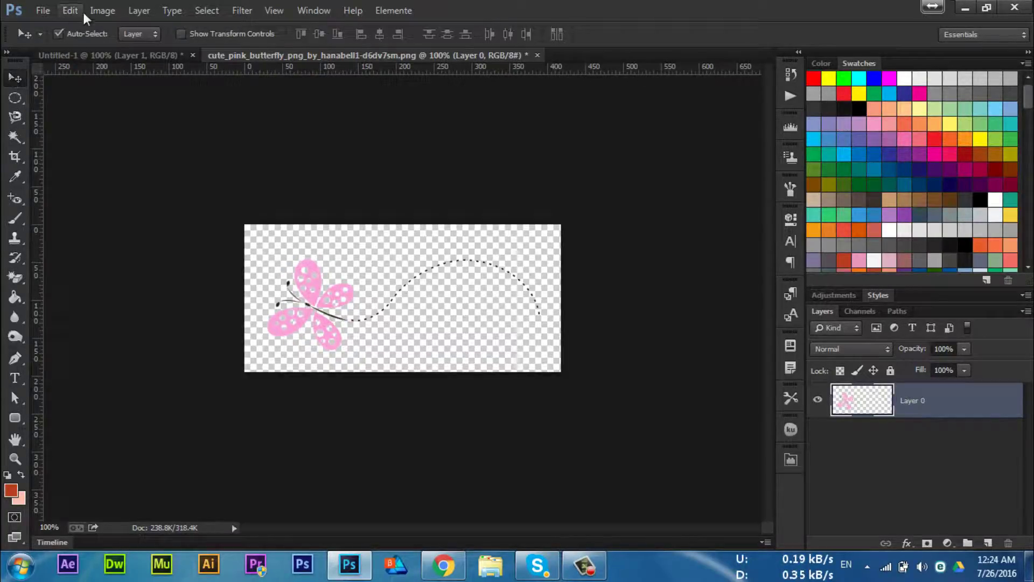
left_click(103, 11)
mouse_move(129, 49)
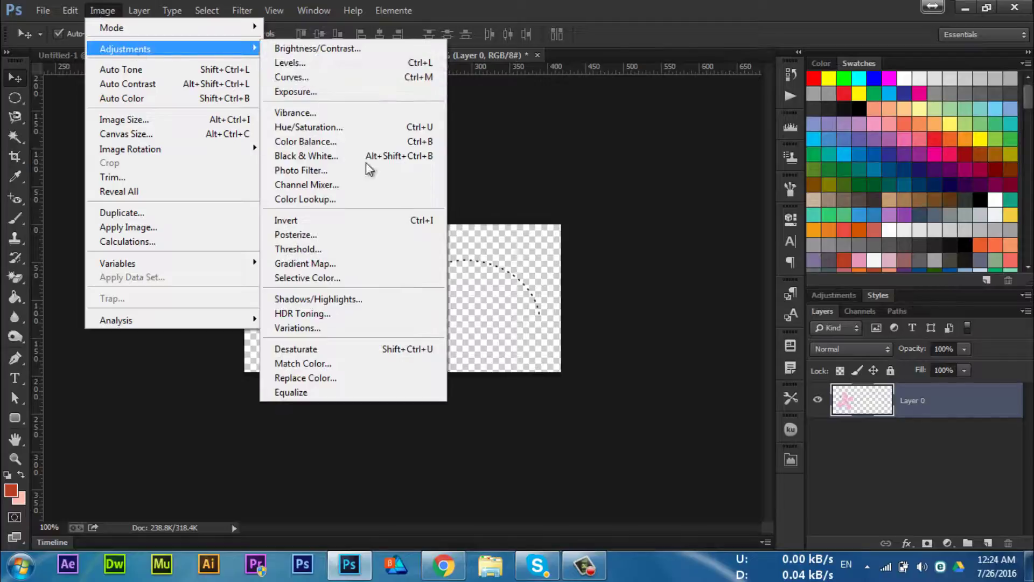
left_click(401, 350)
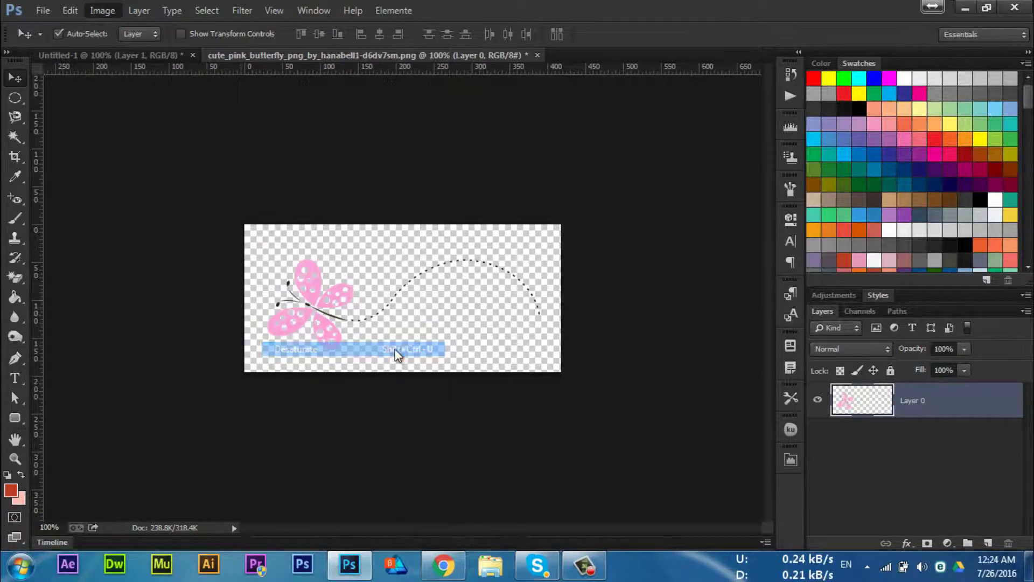
left_click(103, 10)
mouse_move(114, 50)
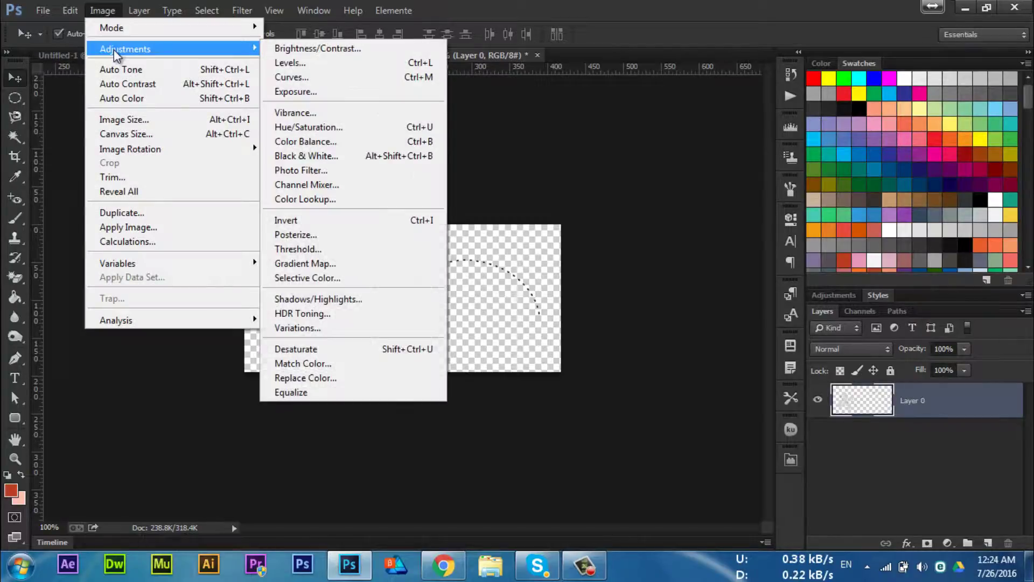
left_click(362, 224)
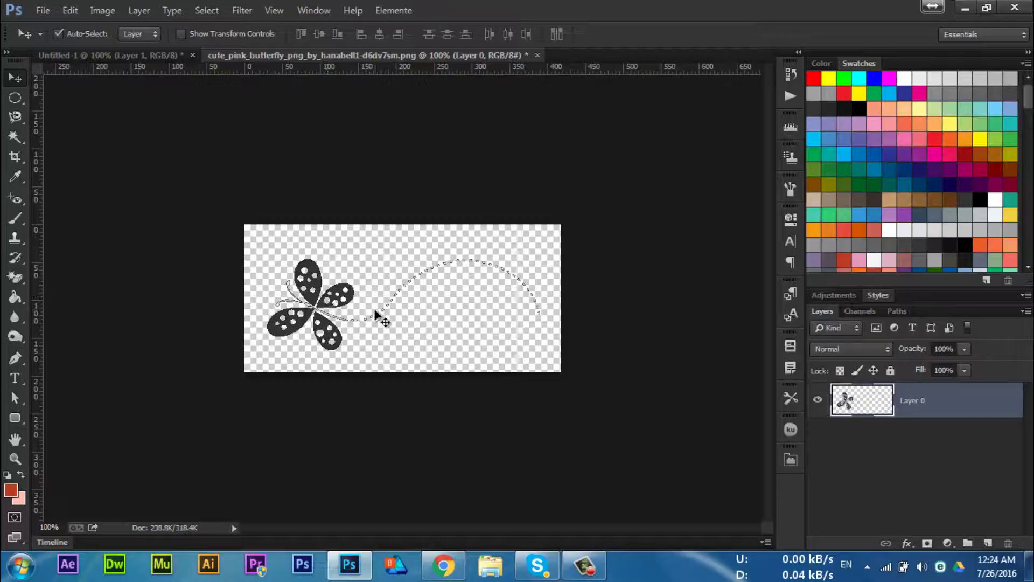
Define the inverted butterfly as a brush preset named Butterfly and close its image without saving the changes
left_click(69, 10)
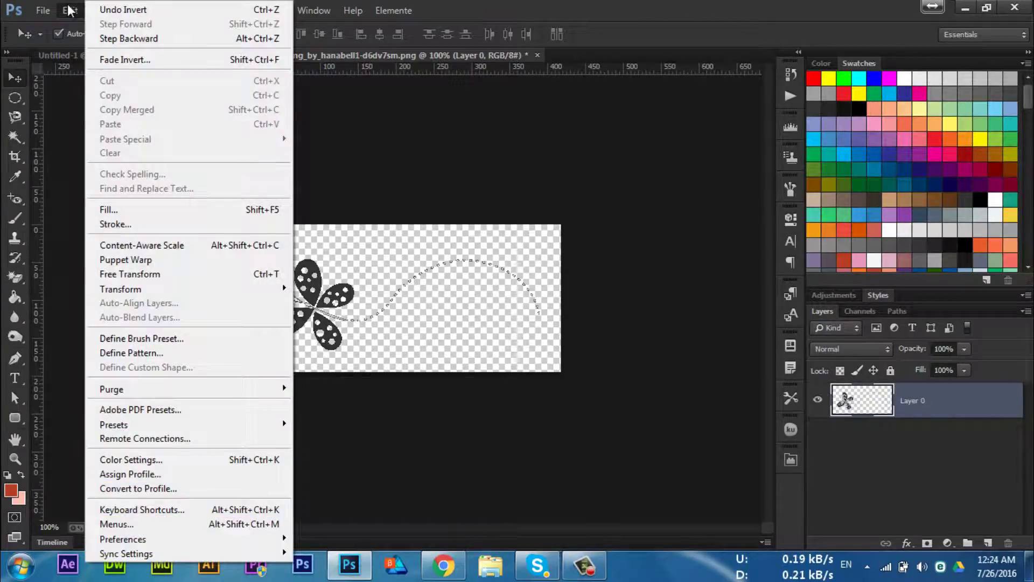
left_click(172, 340)
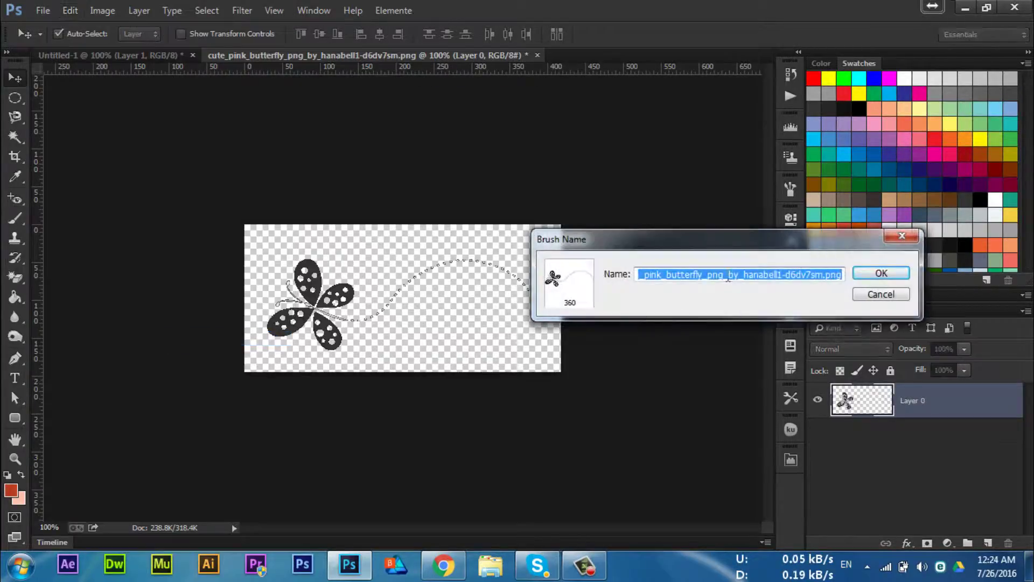
left_click_drag(701, 235, 504, 211)
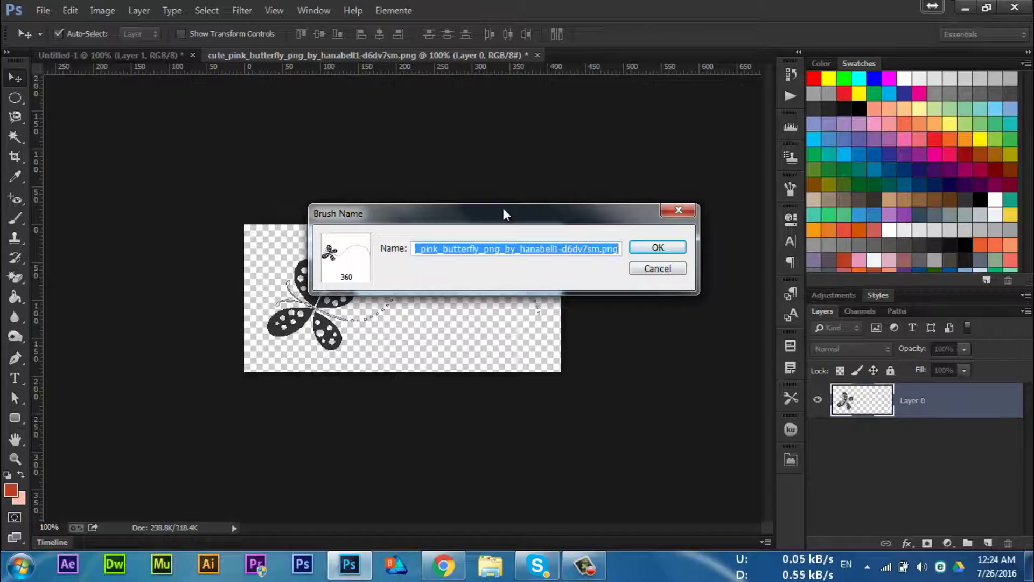
key("BackSpace")
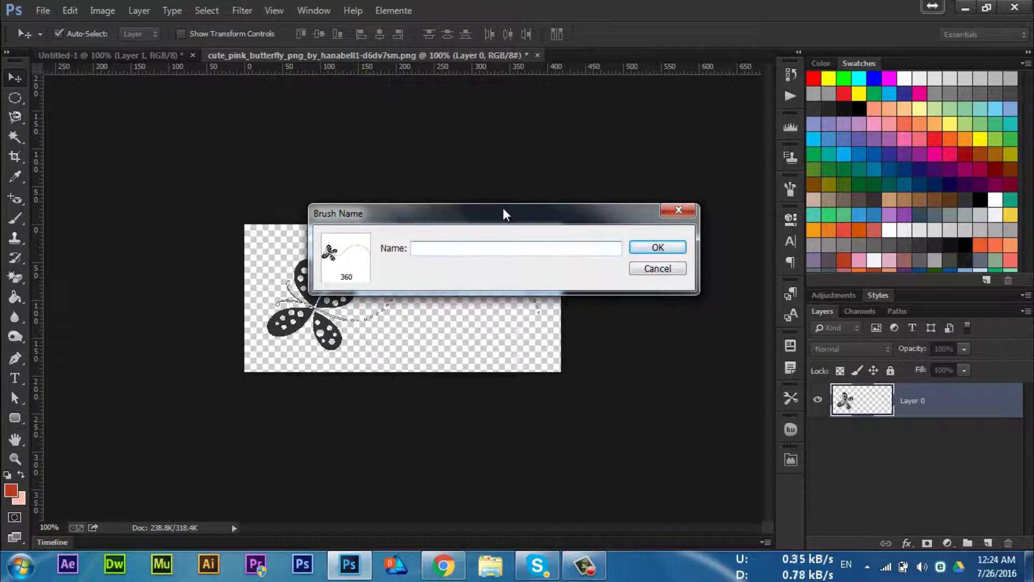
type("B")
key("ctrl+z")
key("ctrl+z")
key("ctrl+z")
key("ctrl+z")
key("ctrl+z")
key("ctrl+z")
key("ctrl+z")
type("Butter")
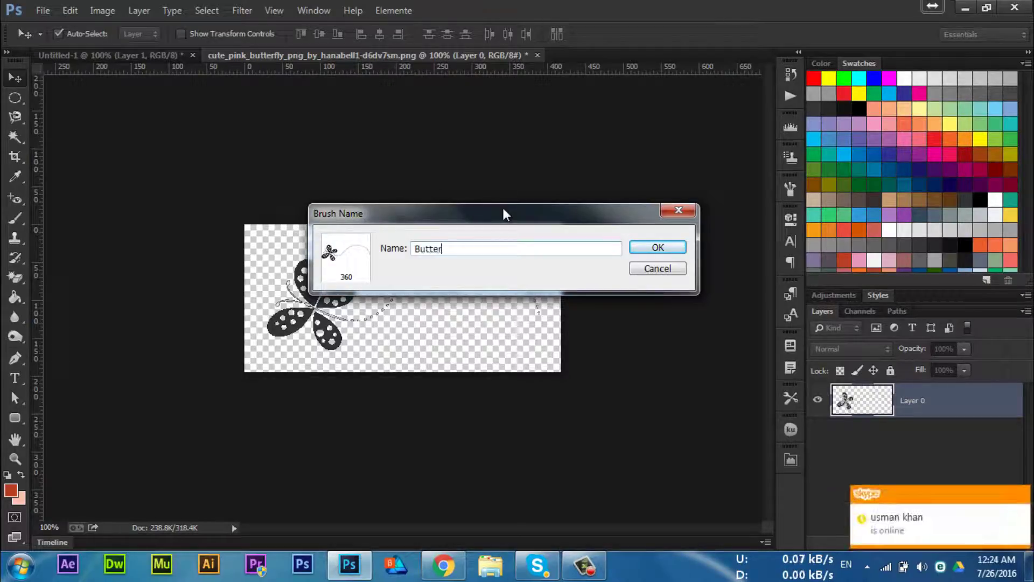
type("fly")
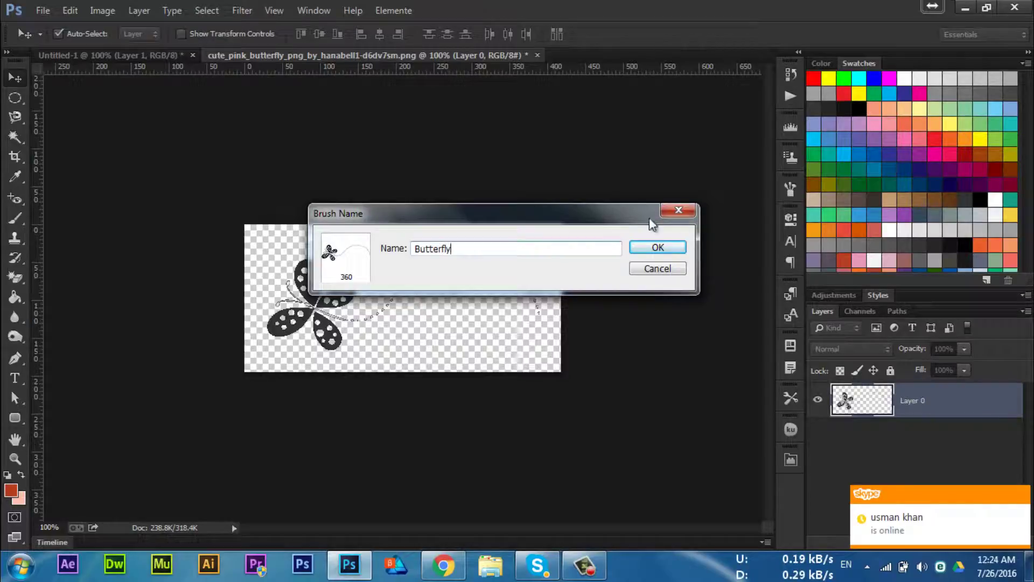
left_click(664, 244)
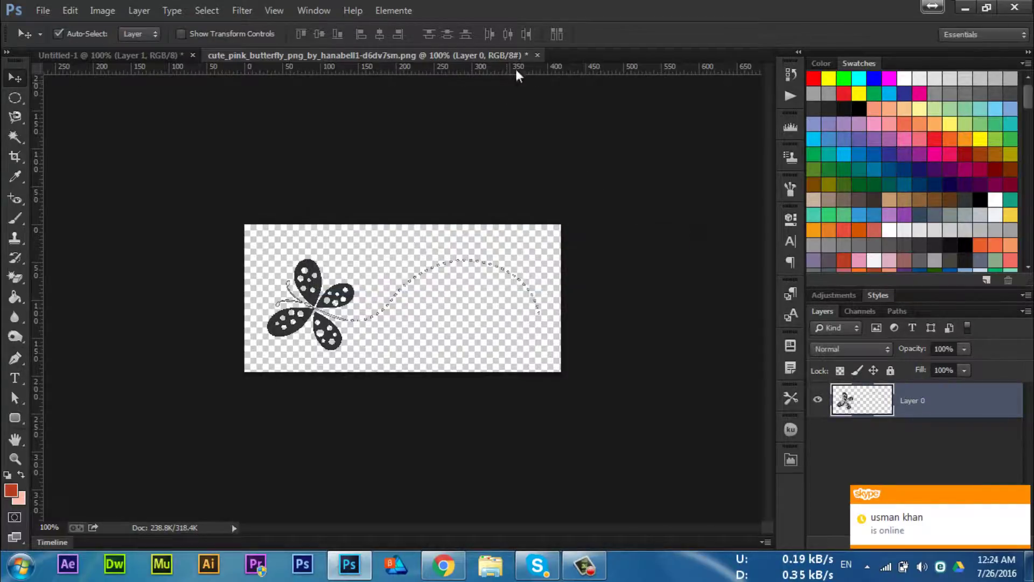
left_click(538, 54)
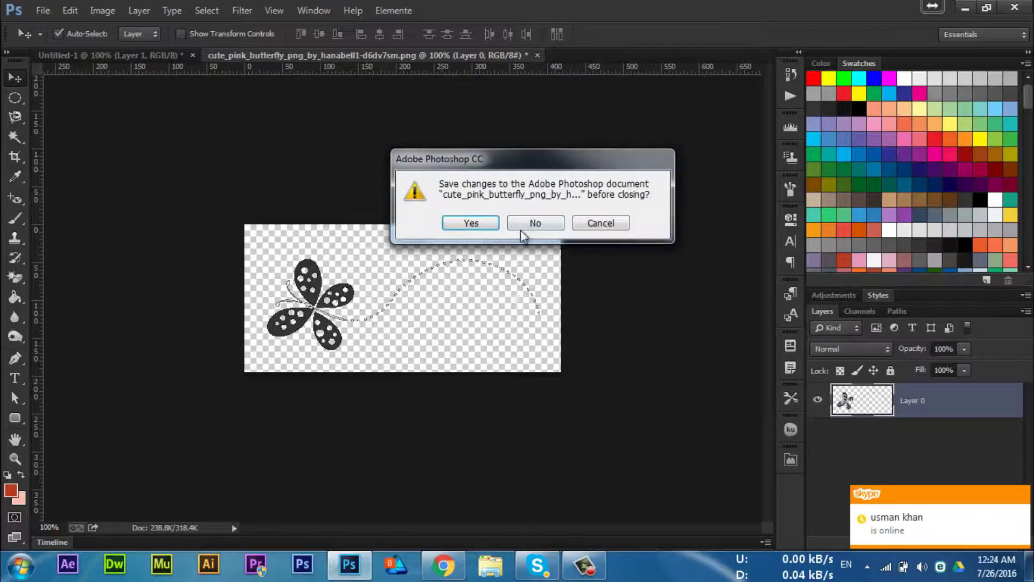
left_click(547, 225)
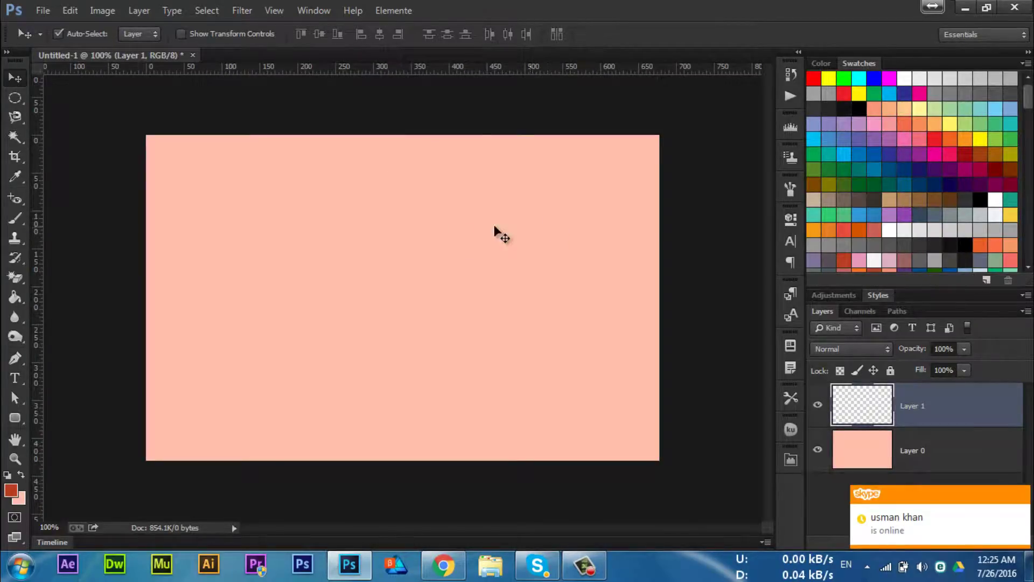
Choose the 360 px butterfly brush tip for the Brush Tool and stamp one butterfly near the canvas's centre
left_click(15, 219)
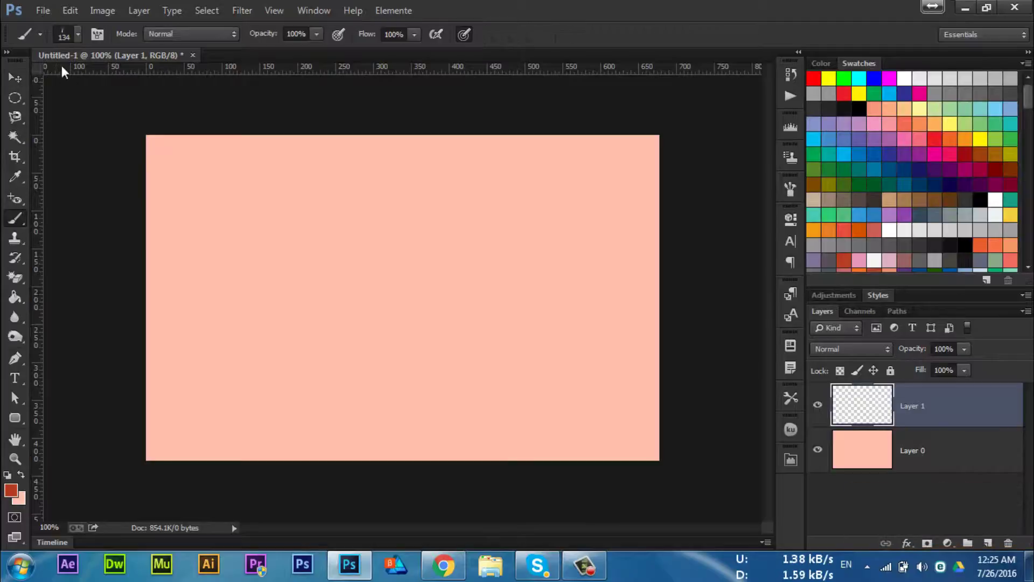
left_click(78, 34)
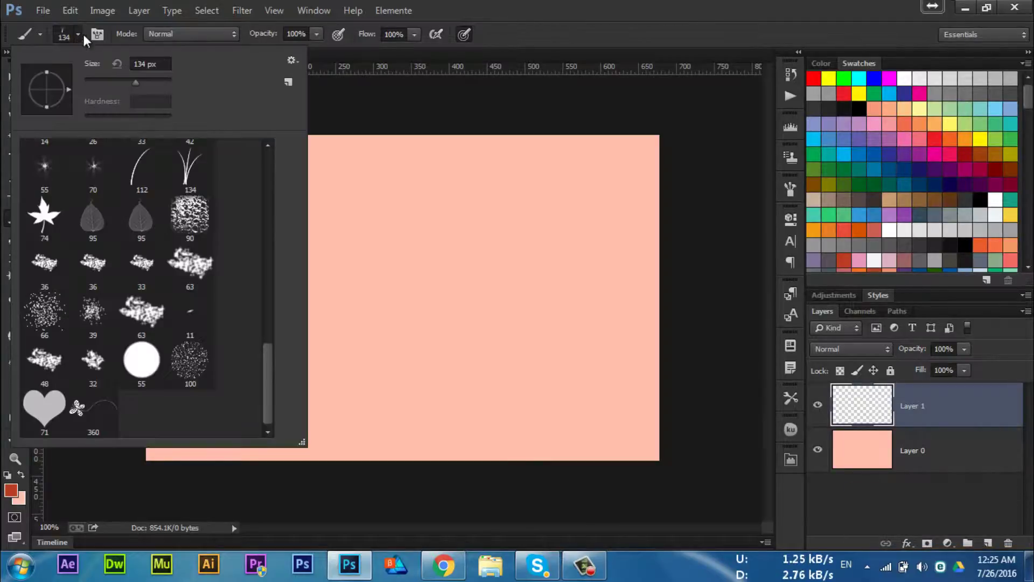
left_click(99, 407)
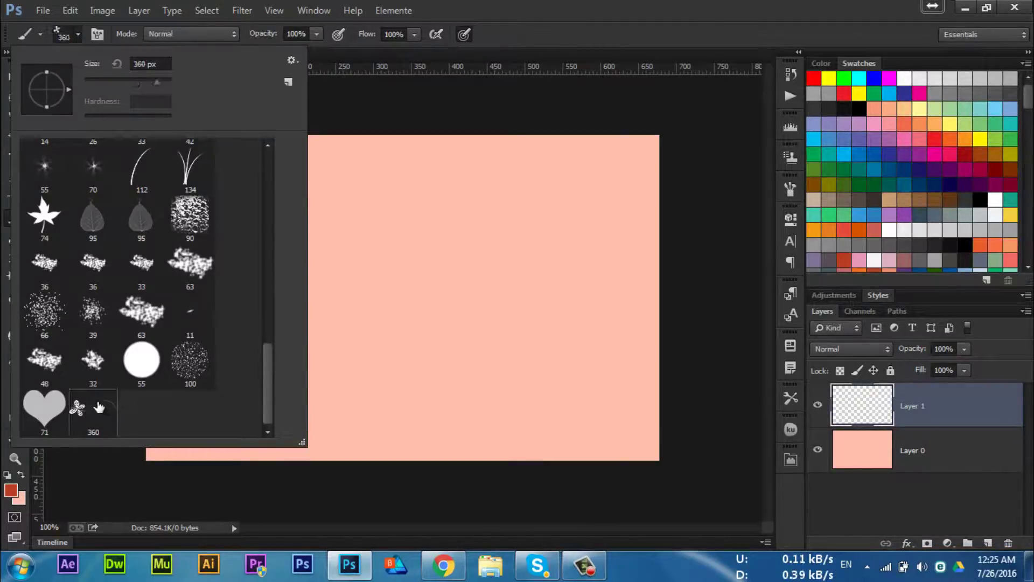
left_click(571, 7)
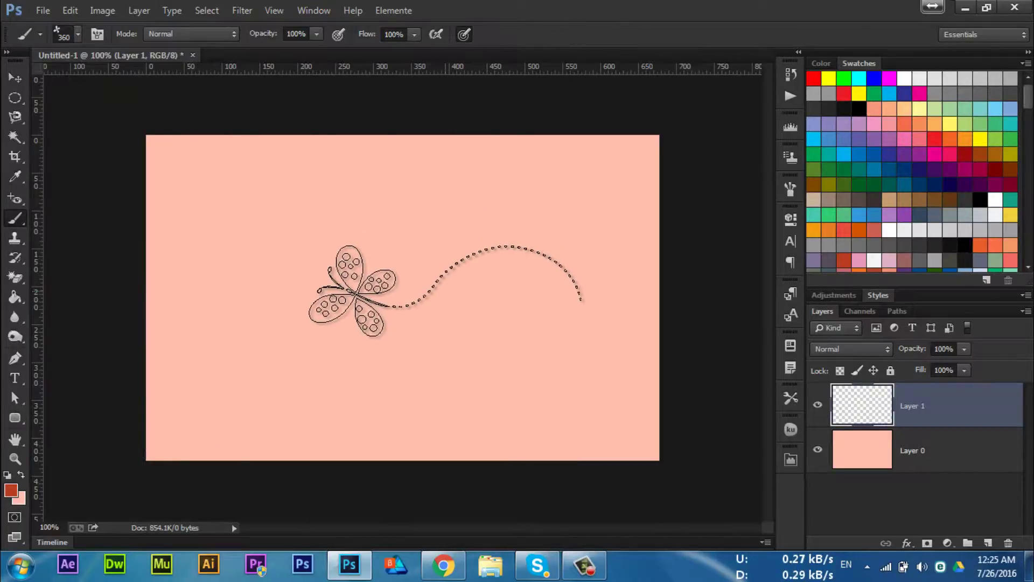
left_click(430, 273)
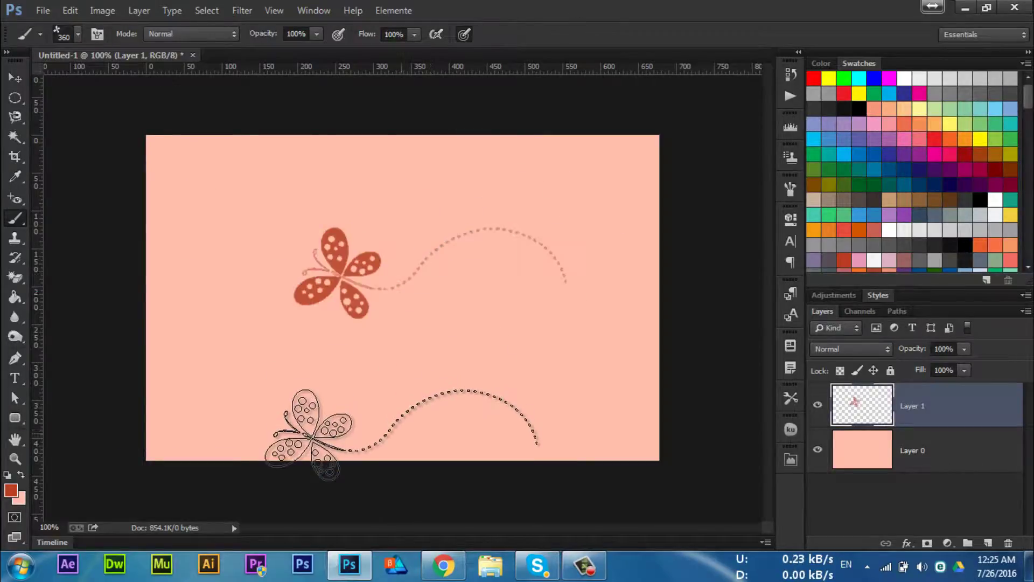
Stamp two more 360 px butterflies at the canvas's lower right and upper left, plus a 90 px one near its left edge
left_click(522, 388)
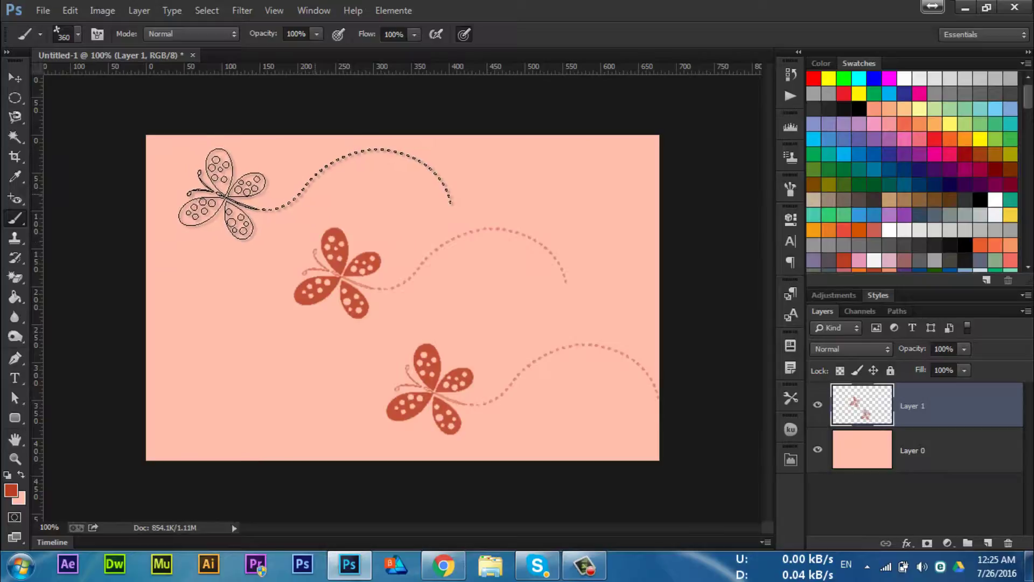
left_click(315, 194)
key("bracketleft")
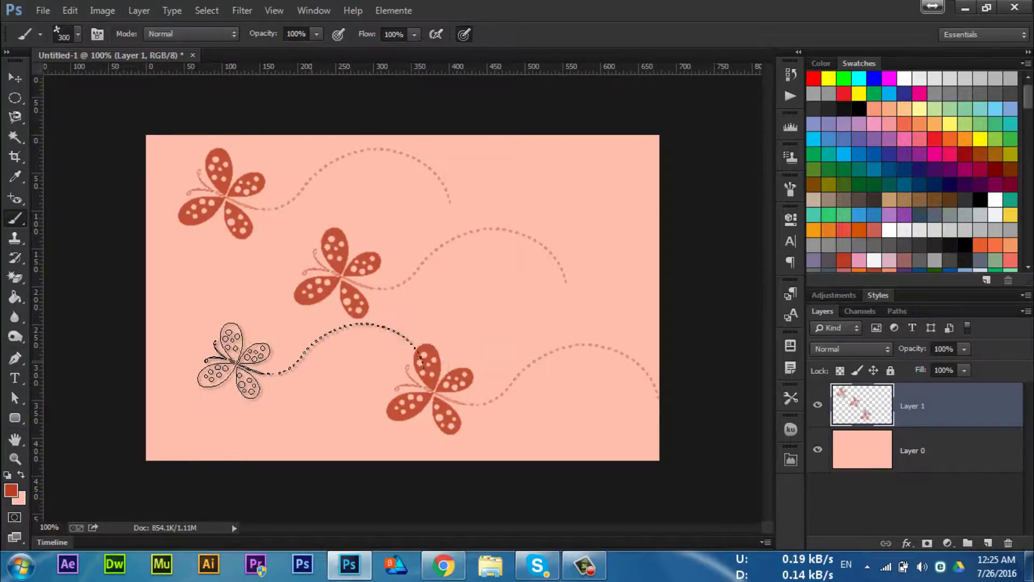
key("bracketleft")
key("bracketleft")
key("bracketleft")
key("bracketleft")
key("bracketleft")
key("bracketleft")
key("bracketleft")
left_click(209, 355)
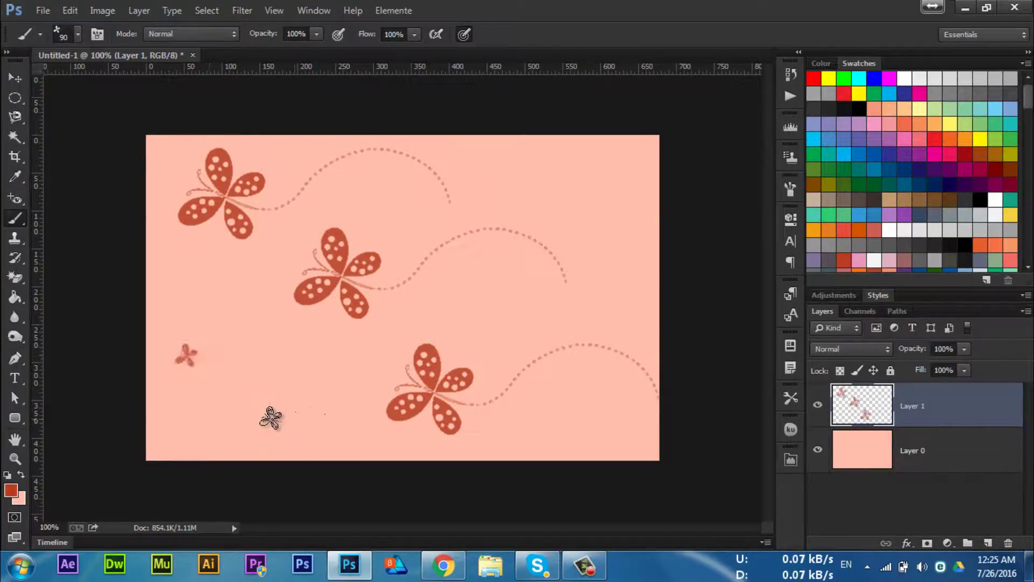
Enlarge the butterfly brush to 800 px and stamp one large butterfly over the lower-left part of the canvas
key("bracketright")
key("bracketright")
key("bracketright")
key("bracketright")
key("bracketright")
key("bracketright")
key("bracketright")
key("bracketright")
key("bracketright")
key("bracketright")
key("bracketright")
key("bracketright")
key("bracketright")
key("bracketright")
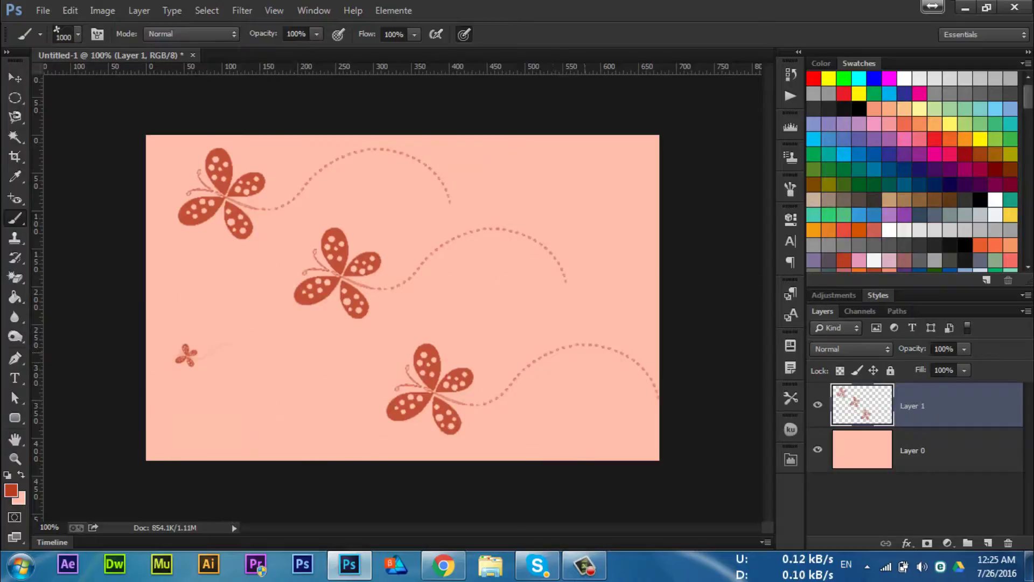
key("bracketleft")
key("bracketleft")
left_click(470, 364)
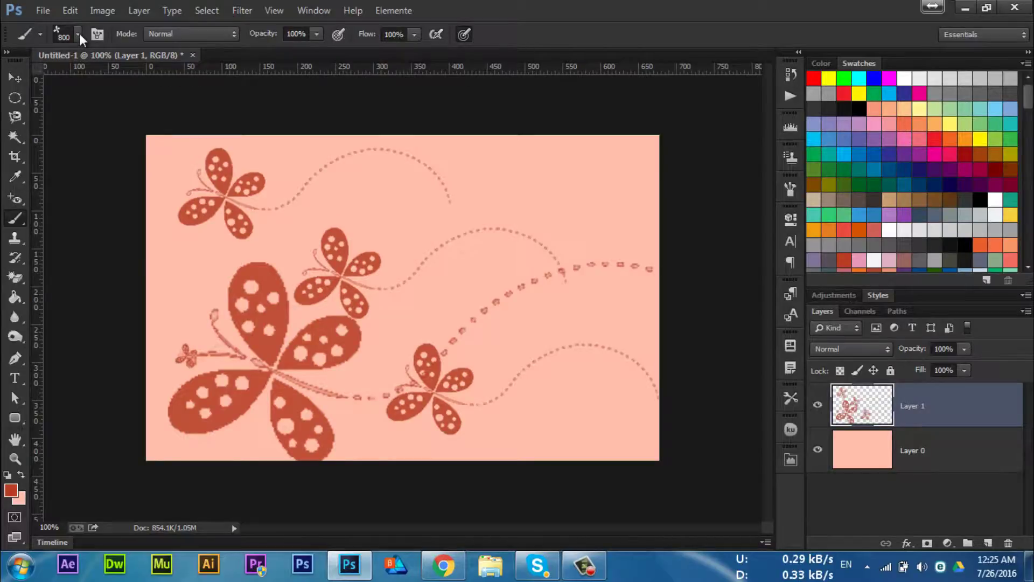
Delete the layer holding the stamped butterflies, add a new empty layer, and look over the brush's blending modes
key("Delete")
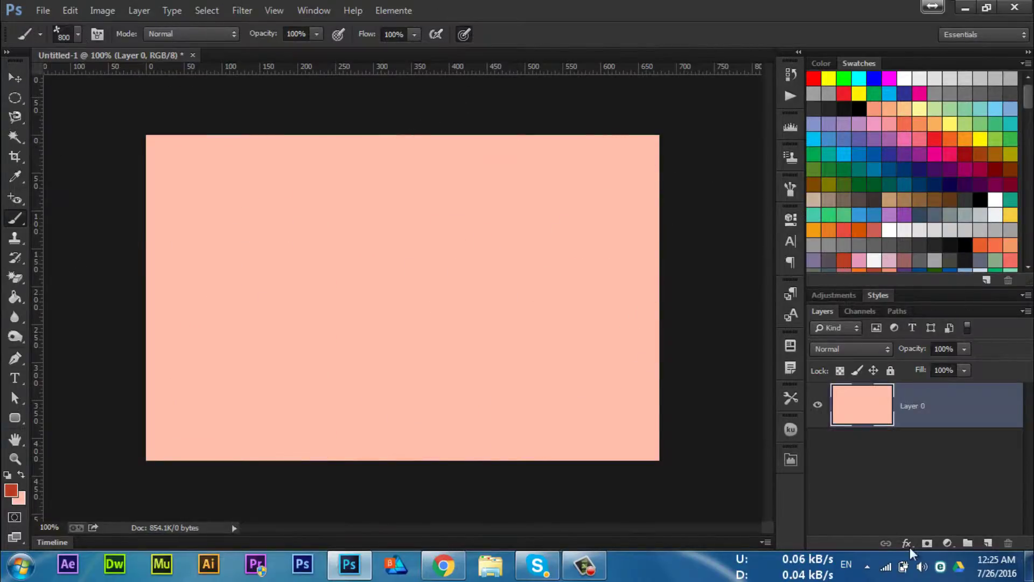
left_click(987, 541)
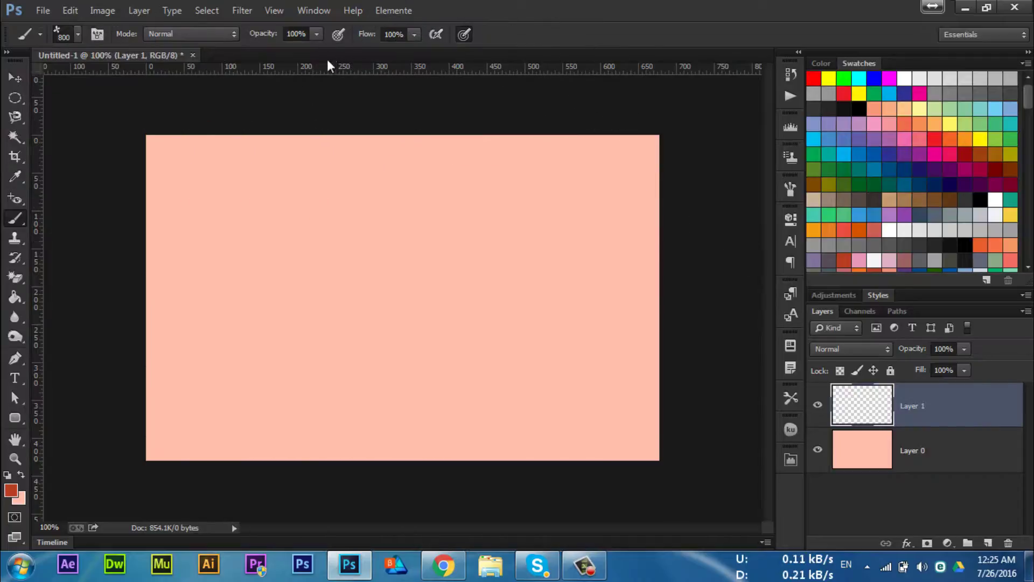
left_click(210, 33)
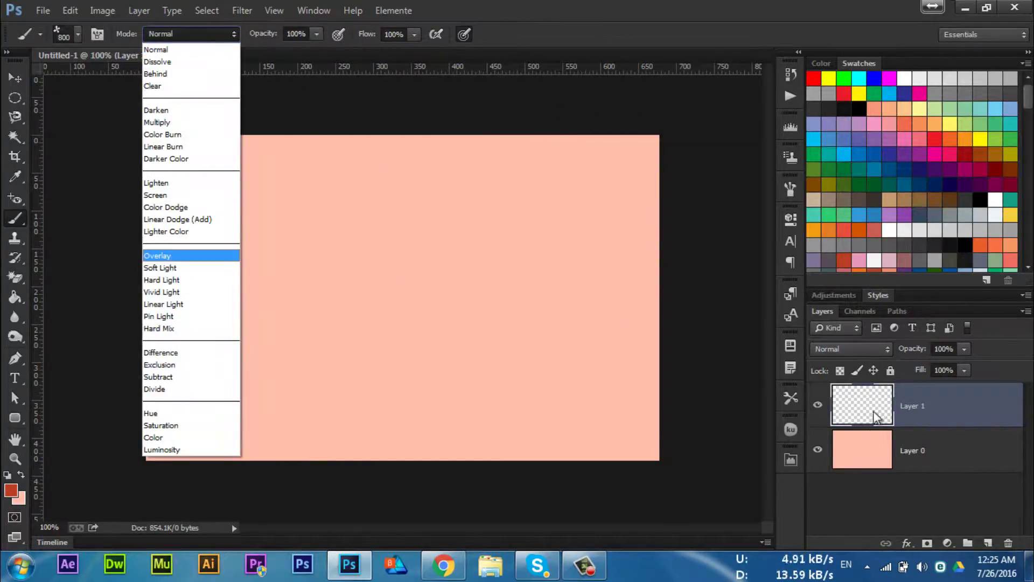
left_click(551, 7)
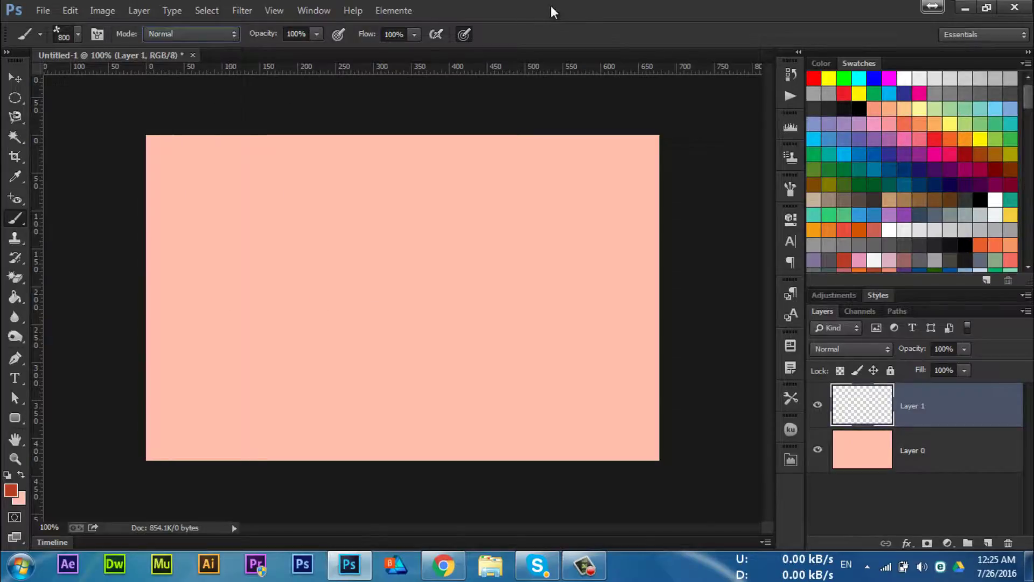
Set the brush opacity to 50% and stamp an 800 px butterfly on the left half of the canvas
left_click(317, 34)
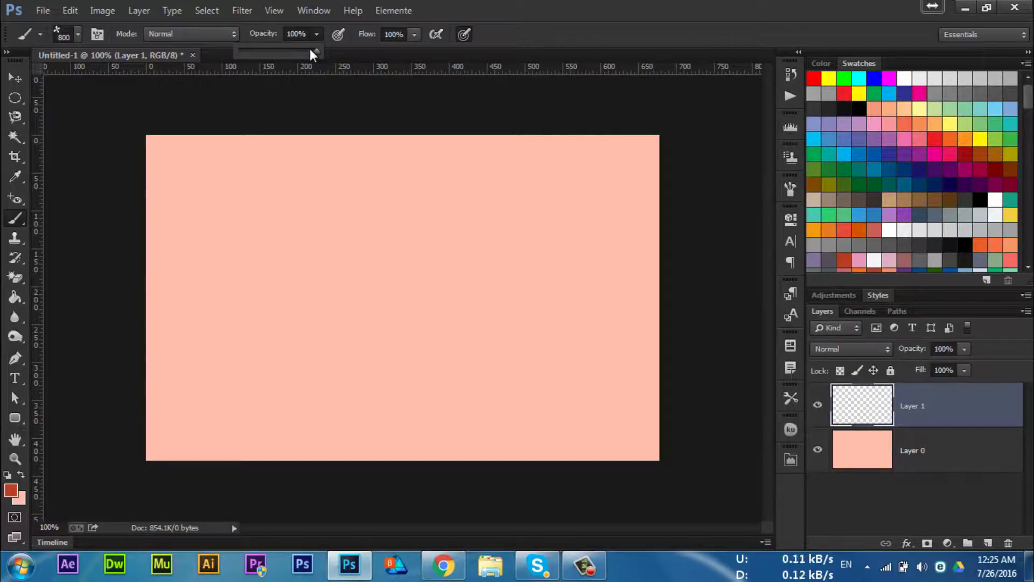
left_click(311, 49)
left_click_drag(281, 53, 278, 52)
left_click(494, 286)
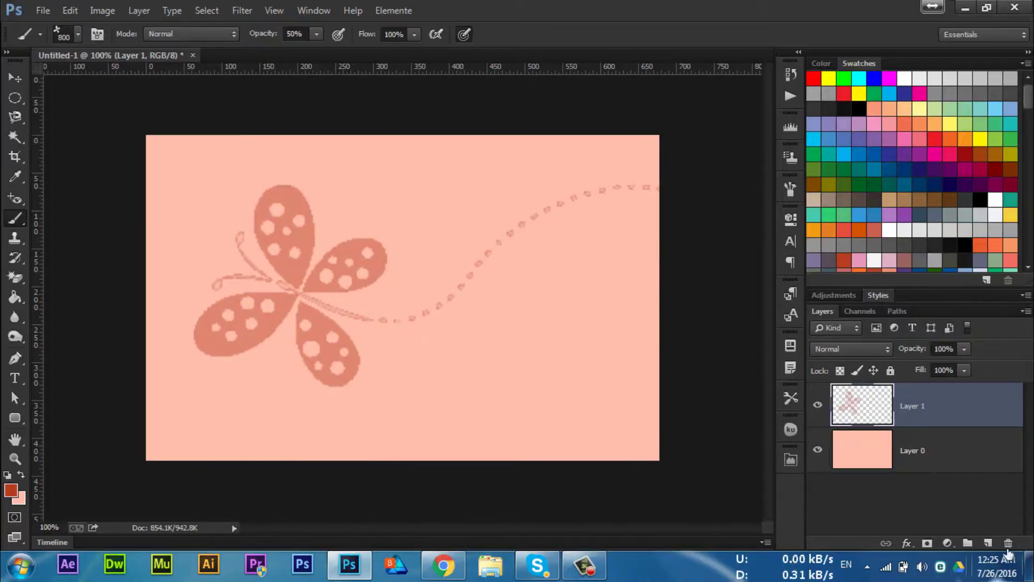
On another new layer, stamp a second 800 px butterfly at 100% opacity to the right of the faded one
left_click(987, 541)
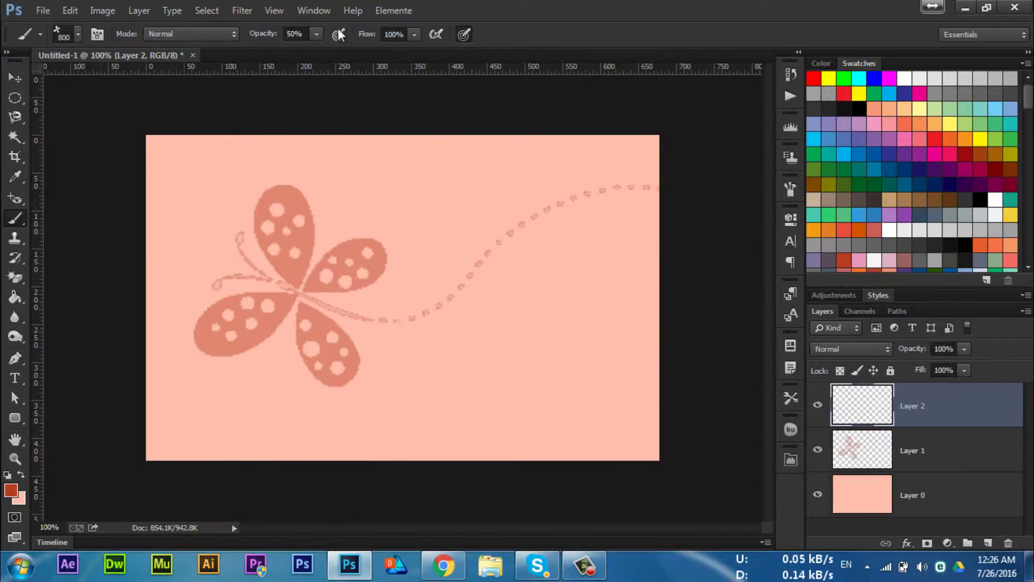
left_click(316, 34)
left_click(621, 5)
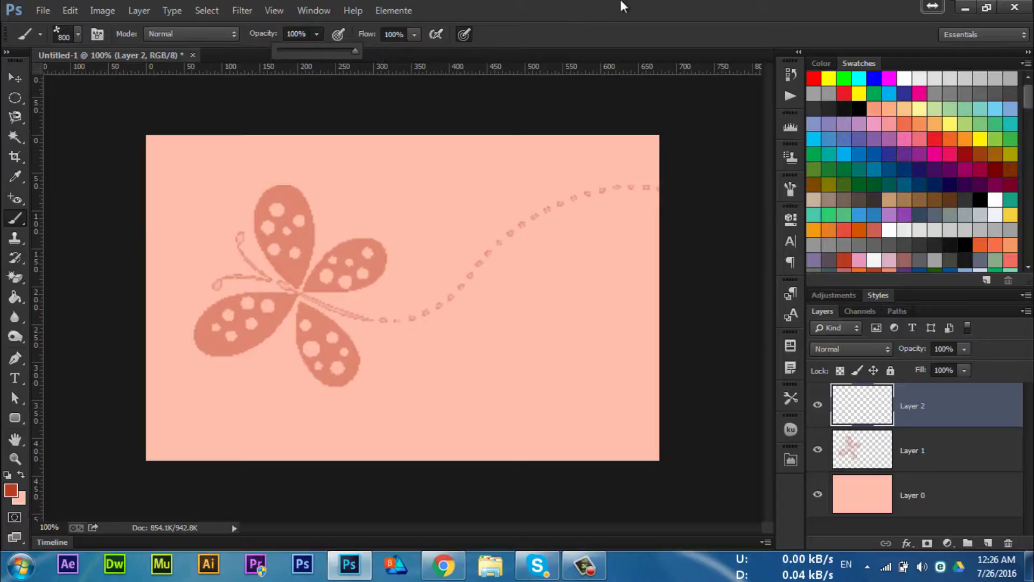
left_click(715, 284)
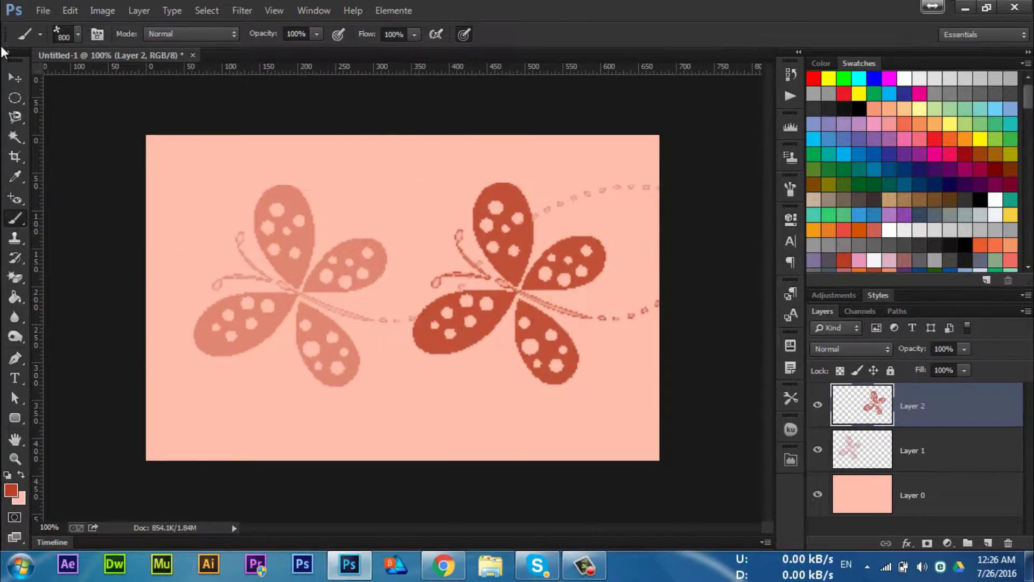
Undo both large butterfly stamps and the layers added for them, back to only the pink background layer
key("ctrl+alt+z")
key("ctrl+alt+z")
key("ctrl+alt+z")
key("ctrl+alt+z")
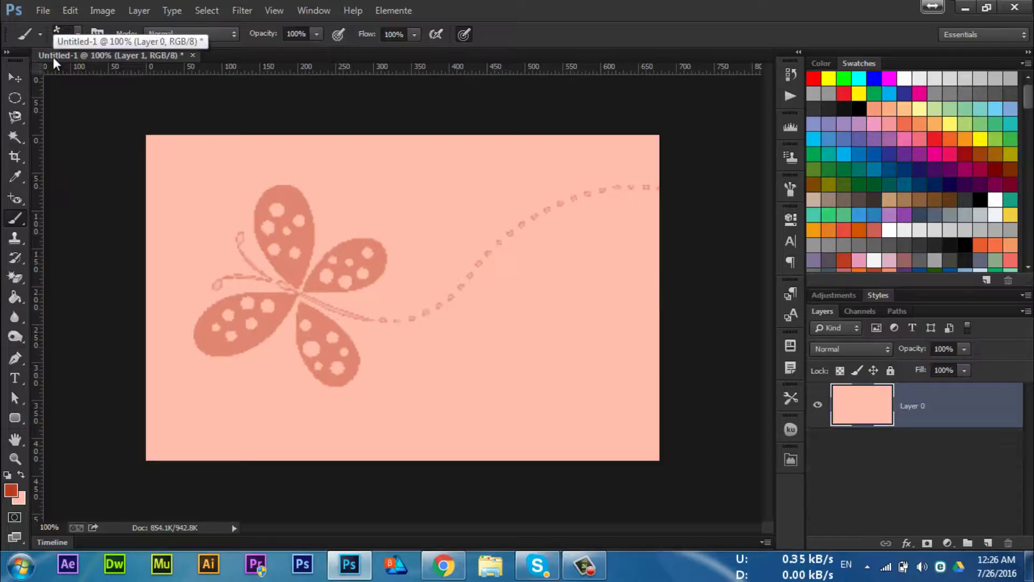
Try an 800 px butterfly stamp with pressure-controlled brush opacity and undo it
left_click(331, 32)
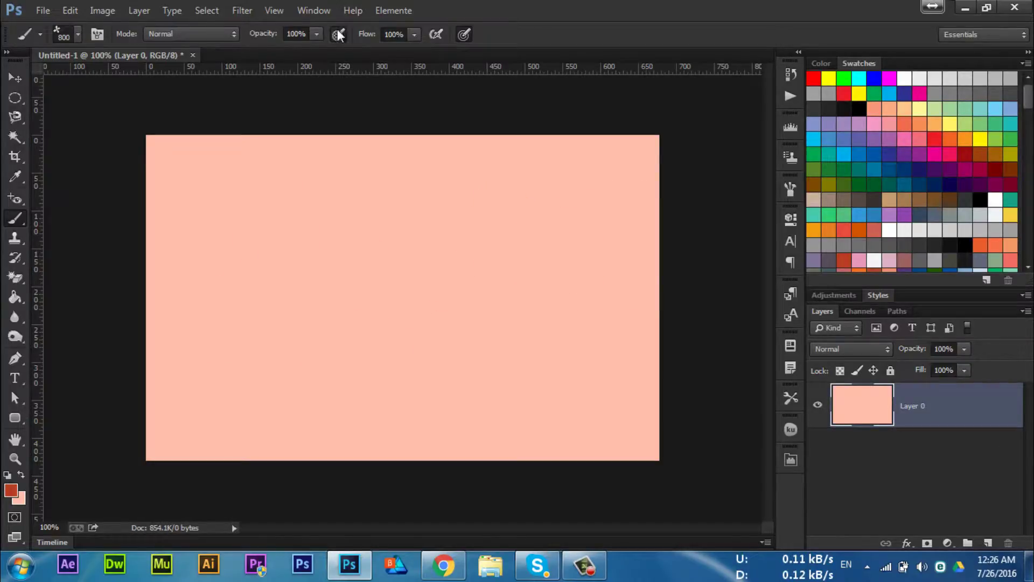
left_click(502, 270)
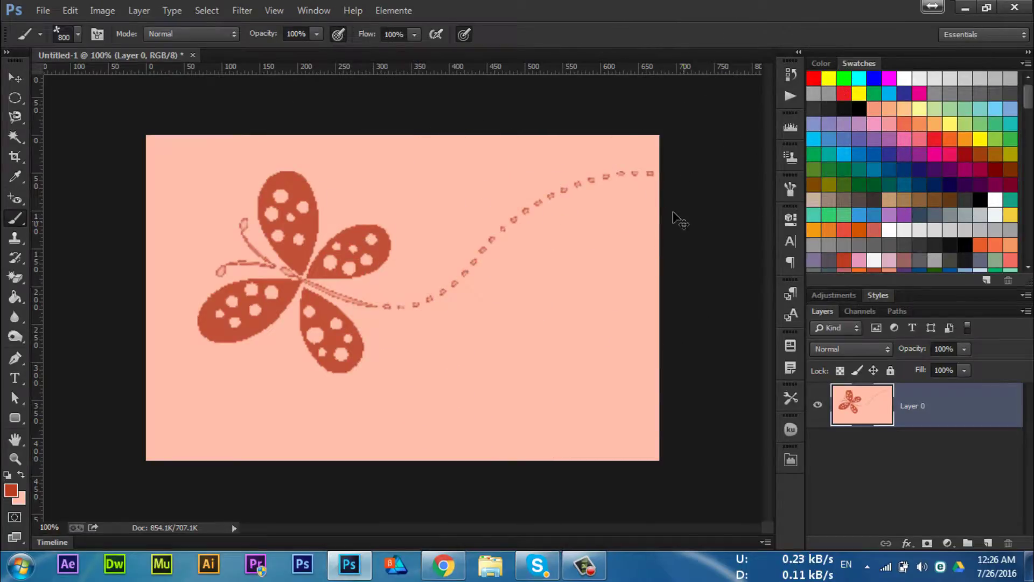
key("ctrl+z")
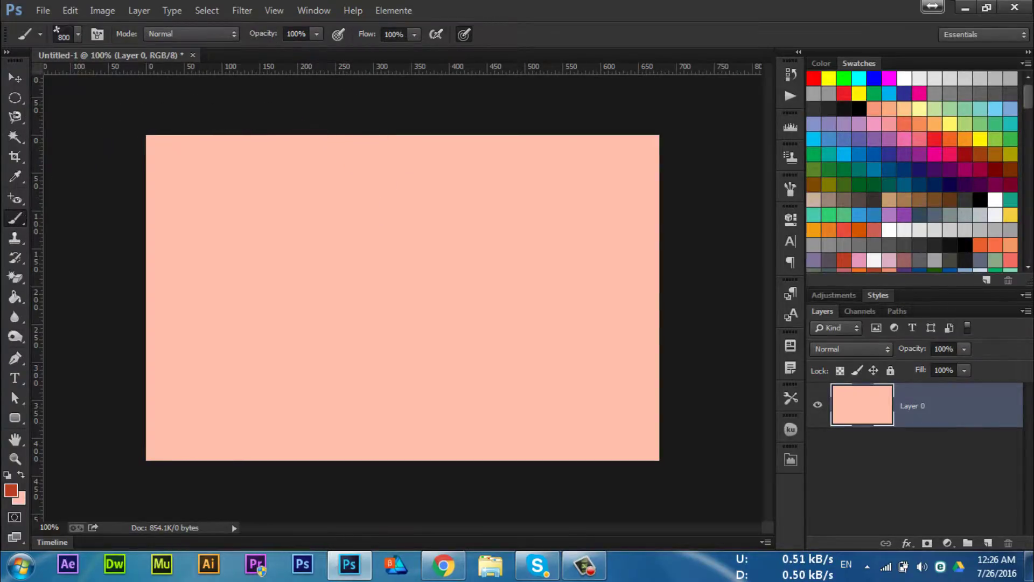
Draw two freehand zigzag lines and a rough rectangle around them on Layer 0 with the 1 px Pencil Tool
left_click(5, 78)
left_click(15, 215)
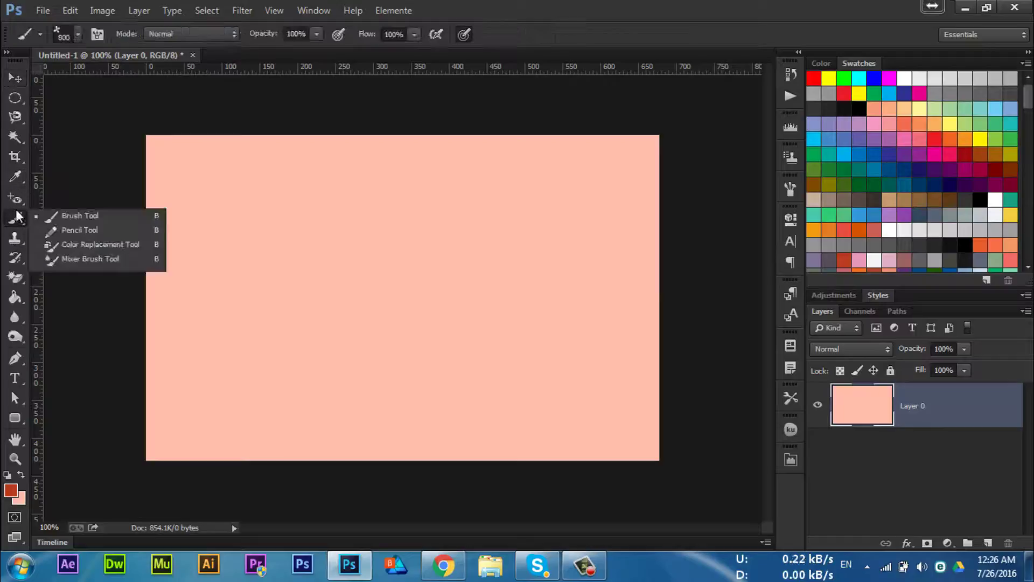
left_click(82, 231)
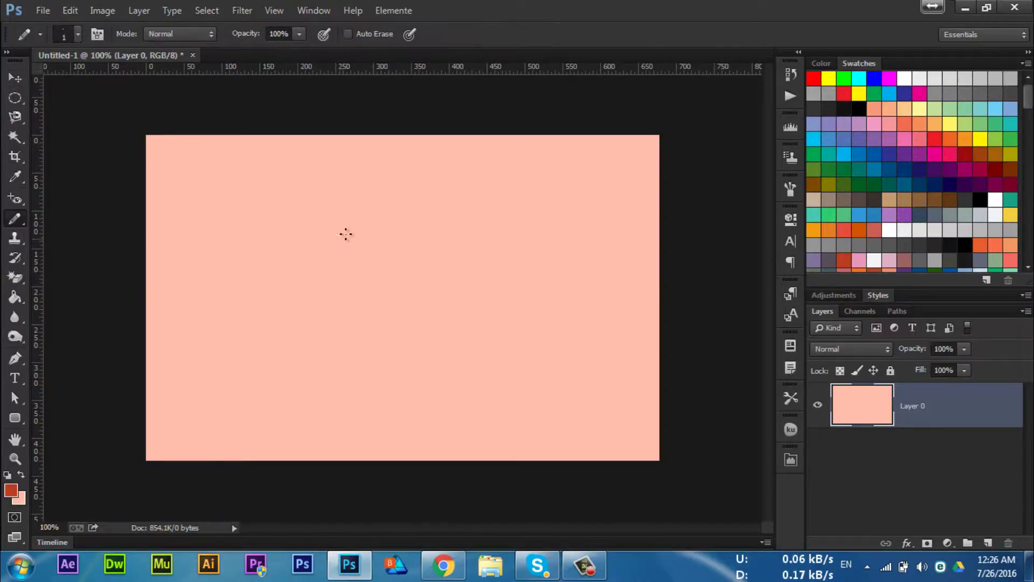
mouse_move(345, 229)
left_mouse_down()
mouse_move(388, 303)
mouse_move(372, 335)
left_mouse_up()
left_click_drag(481, 222, 479, 374)
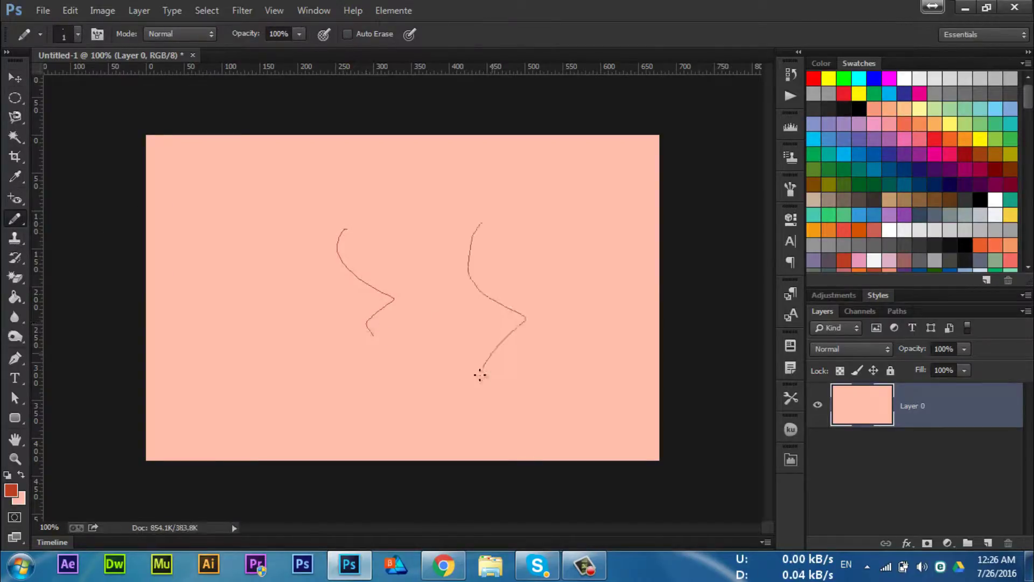
mouse_move(263, 219)
left_mouse_down()
mouse_move(598, 382)
mouse_move(597, 405)
mouse_move(262, 393)
mouse_move(273, 264)
mouse_move(260, 200)
left_mouse_up()
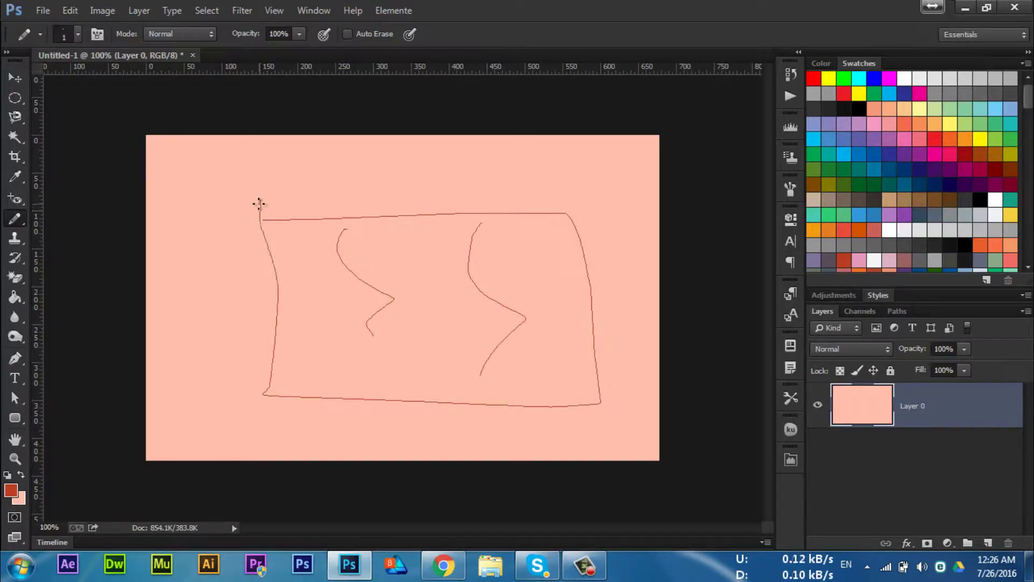
Undo the freehand pencil strokes and add a new empty layer above the pink background
key("ctrl+alt+z")
key("ctrl+alt+z")
key("ctrl+alt+z")
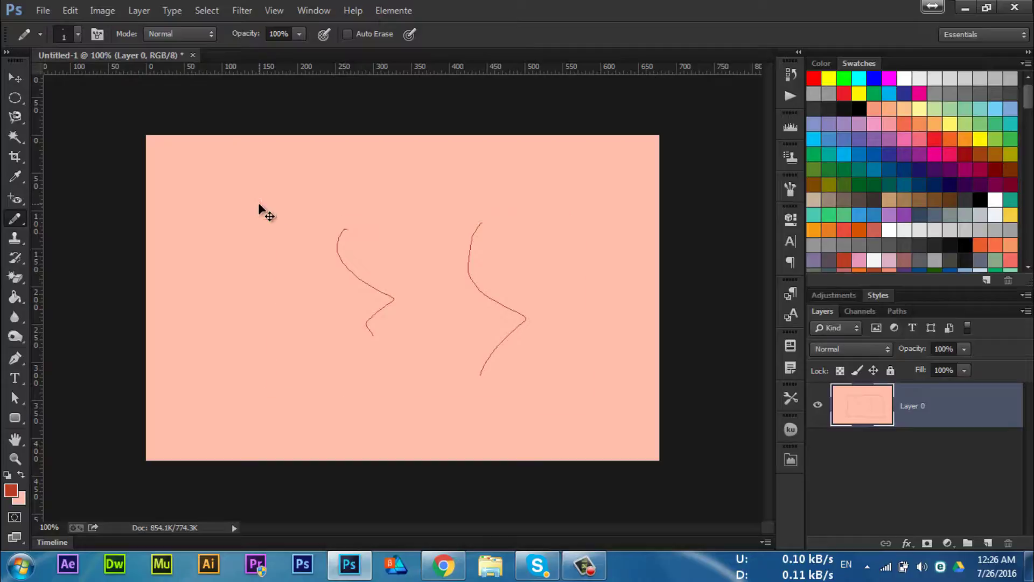
left_click(987, 542)
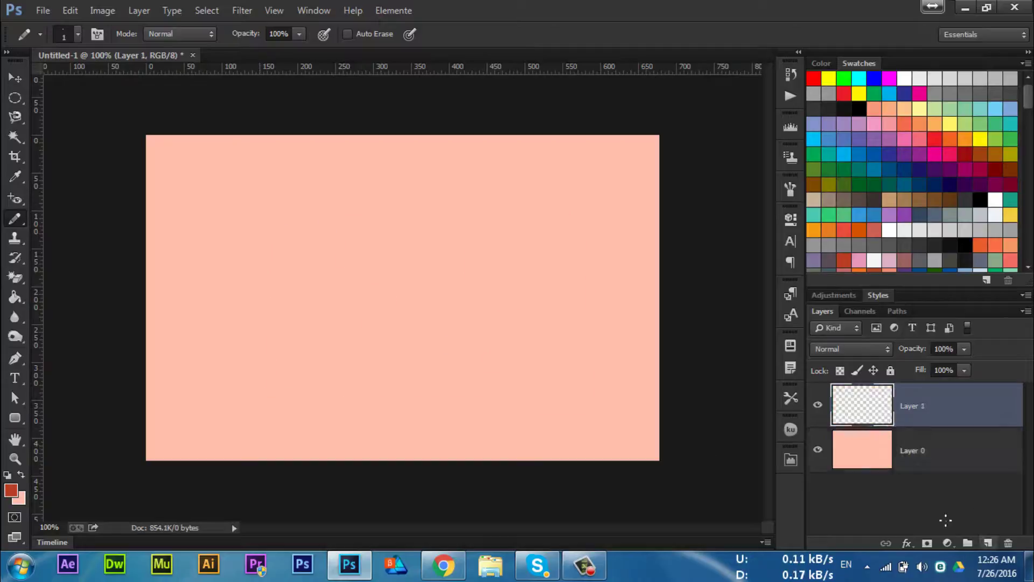
Try a straight diagonal pencil line between two points, from the upper middle down to the lower left, and undo it
left_click(396, 177)
left_click(272, 371, "shift")
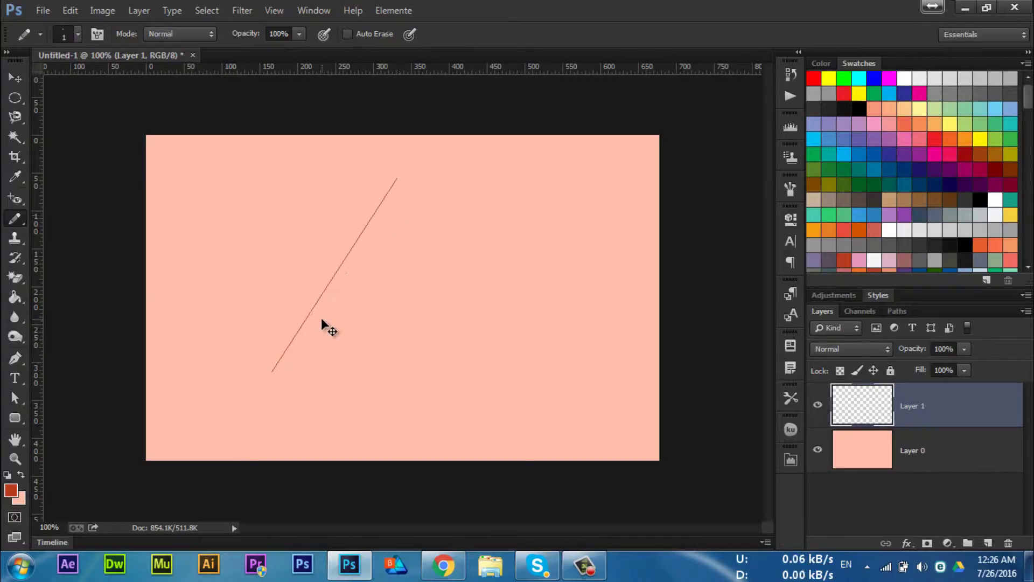
key("ctrl+z")
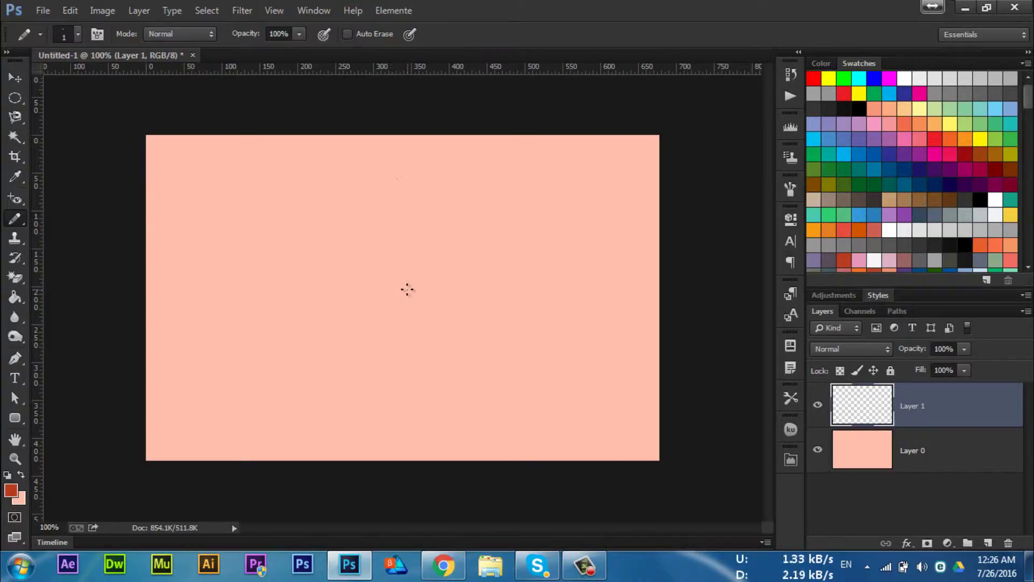
Place two pencil dots and draw a perfectly vertical 1 px line about 270 px long on the canvas's left half
left_click(403, 324)
left_click(476, 166)
mouse_move(320, 185)
left_mouse_down()
mouse_move(342, 293)
mouse_move(380, 335)
left_mouse_up()
mouse_move(392, 252)
left_mouse_down()
mouse_move(395, 224)
mouse_move(396, 388)
left_mouse_up()
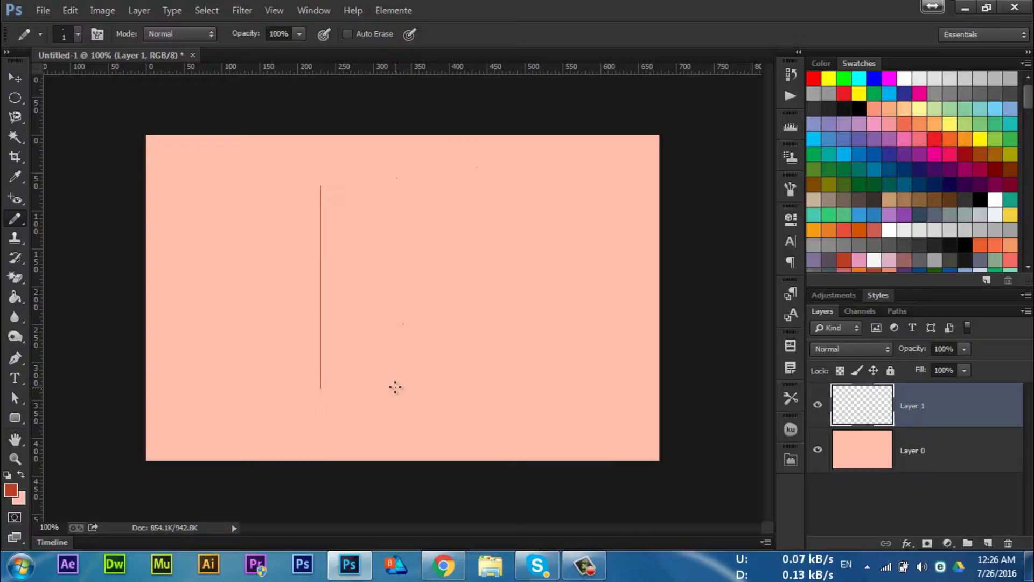
Switch back to the Brush Tool and choose the hard round tip with 100% hardness
right_click(15, 221)
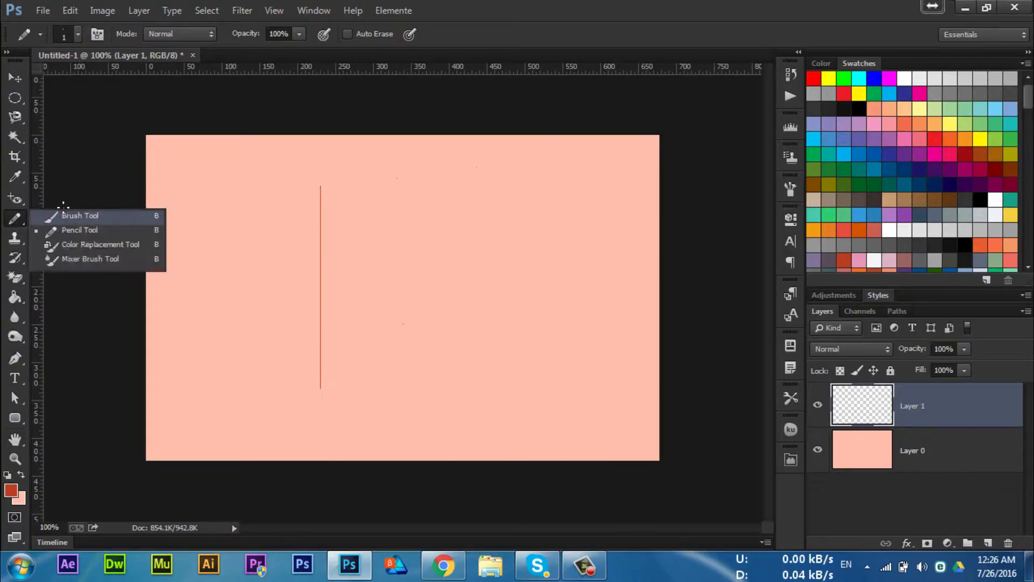
left_click(62, 206)
right_click(14, 218)
left_click(43, 215)
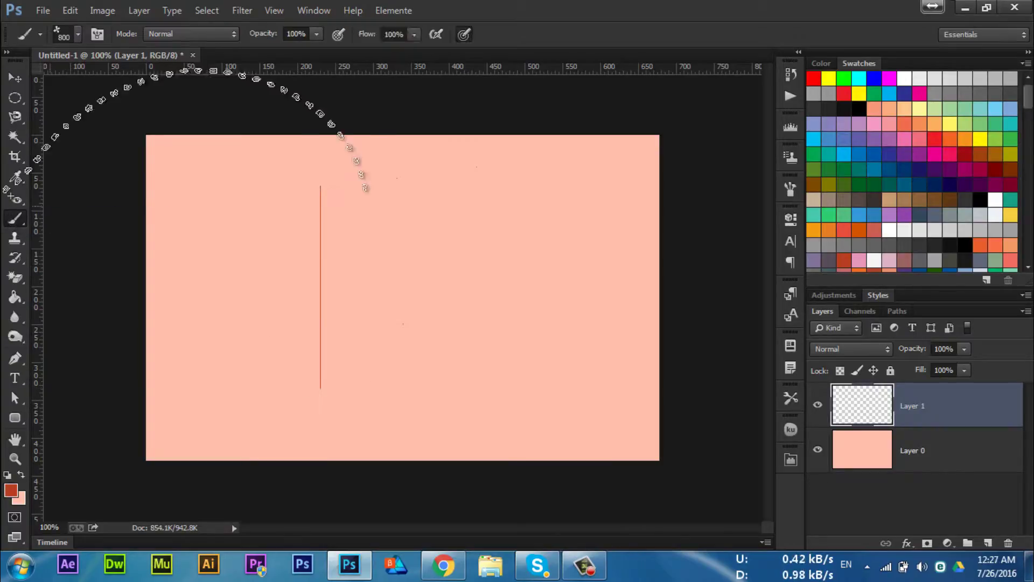
left_click(78, 34)
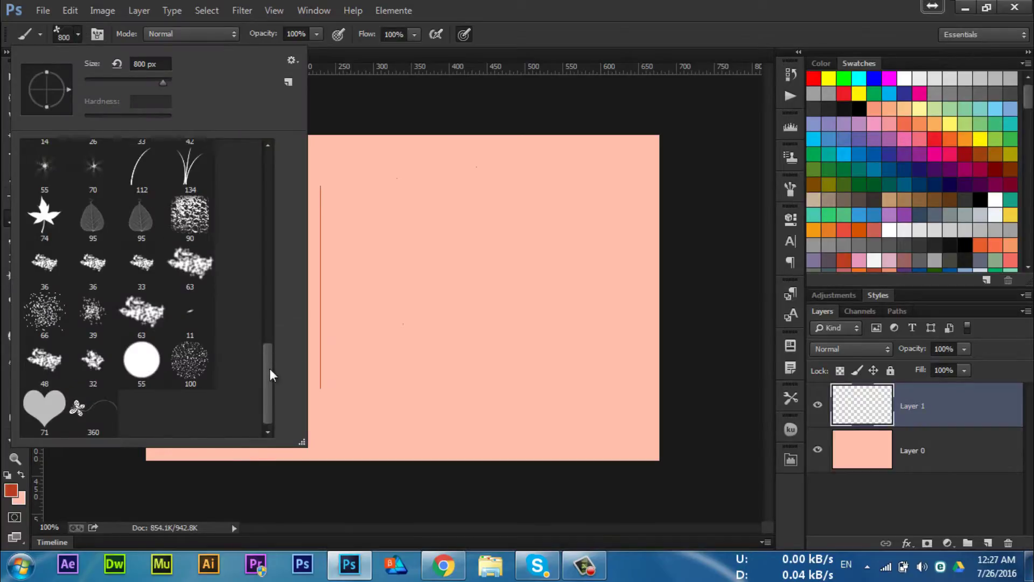
left_click_drag(270, 368, 256, 159)
left_click(93, 163)
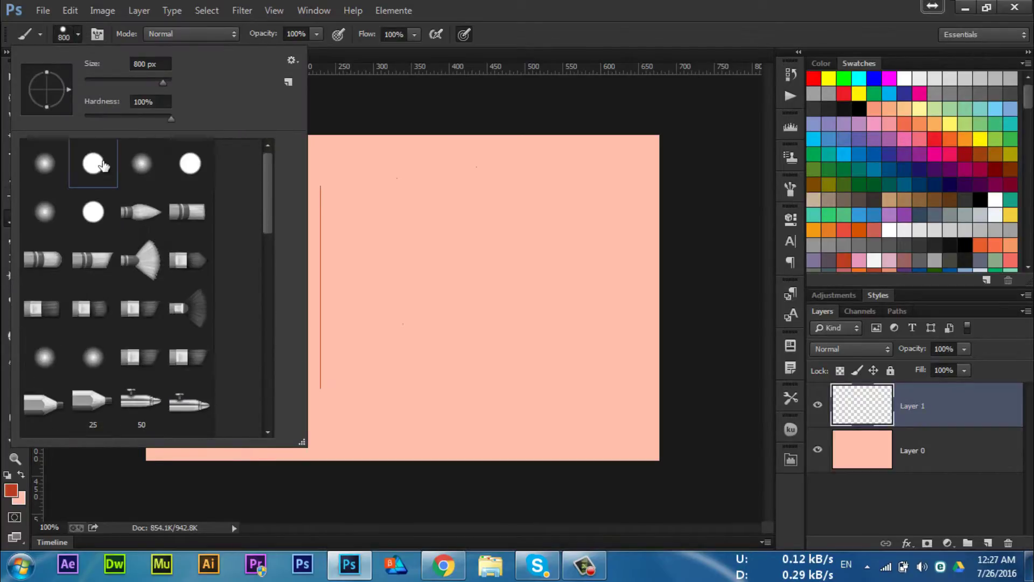
left_click(602, 2)
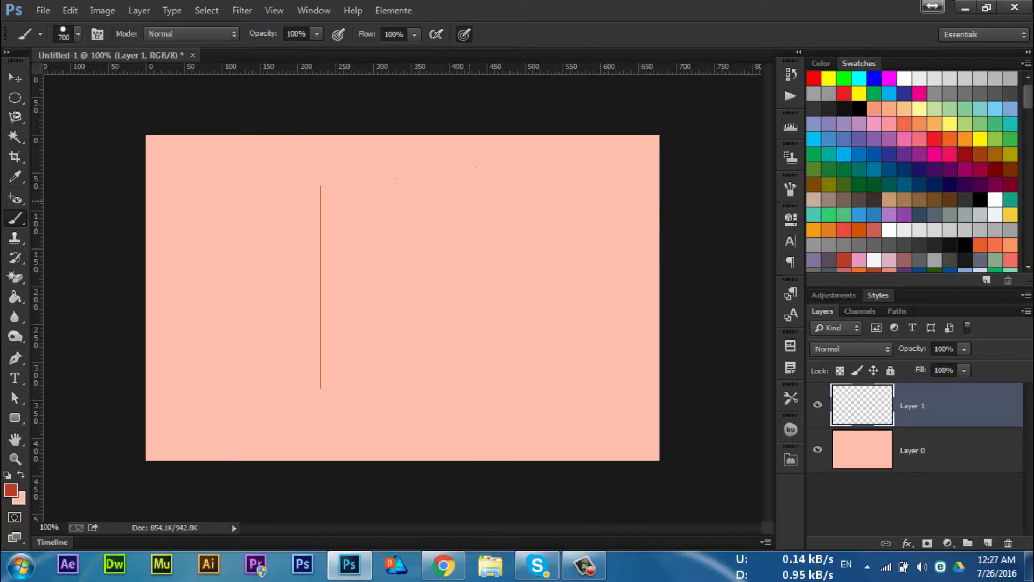
Reduce the brush to 9 px and paint a straight vertical line right of the pencil line, plus a slightly slanted straight line beside it
key("bracketleft")
key("bracketleft")
key("bracketleft")
key("bracketleft")
key("bracketleft")
key("bracketleft")
key("bracketleft")
key("bracketleft")
key("bracketleft")
key("bracketleft")
key("bracketleft")
key("bracketleft")
key("bracketleft")
key("bracketleft")
key("bracketleft")
key("bracketleft")
key("bracketleft")
key("bracketleft")
key("bracketleft")
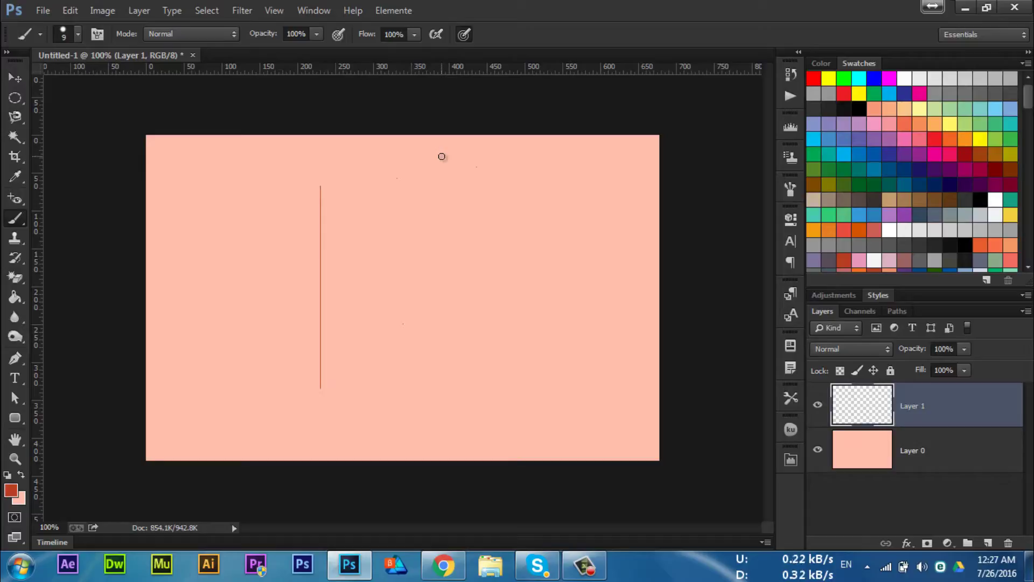
left_click(442, 156)
left_click_drag(443, 164, 485, 370)
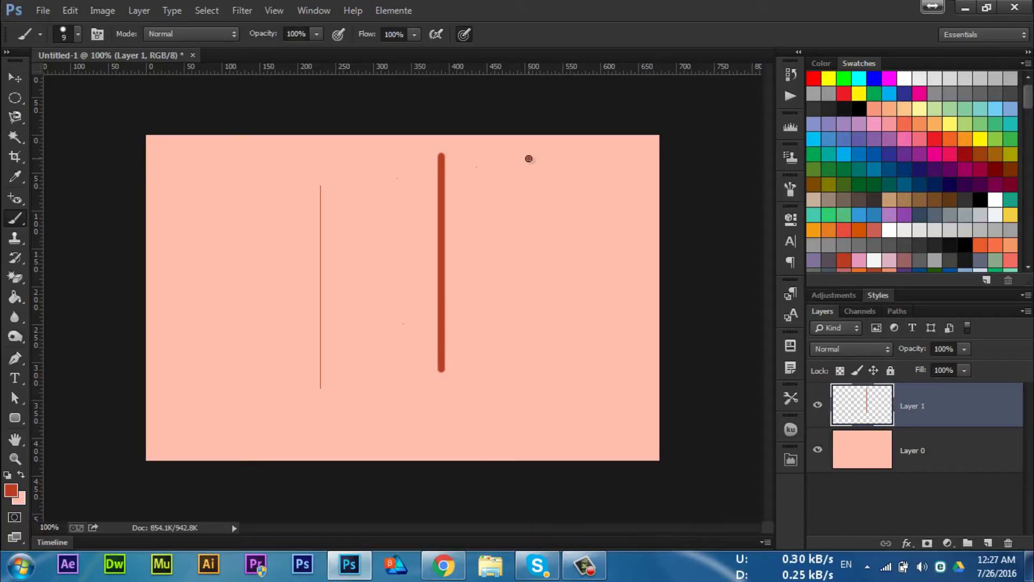
left_click(537, 347, "shift")
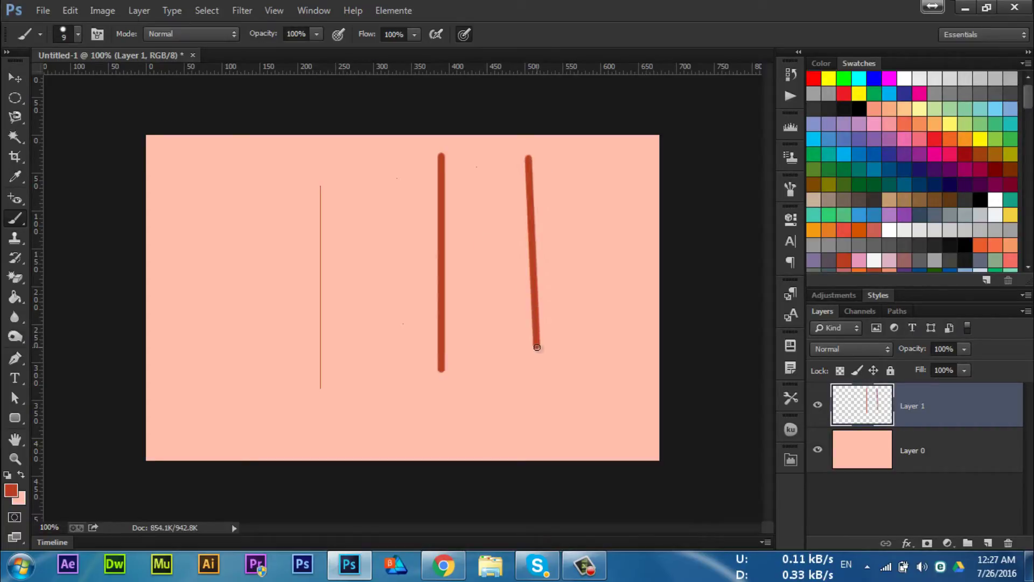
Undo the slanted brush line and its starting dot, and paint a nearly vertical straight line about 250 px long in its place
key("ctrl+z")
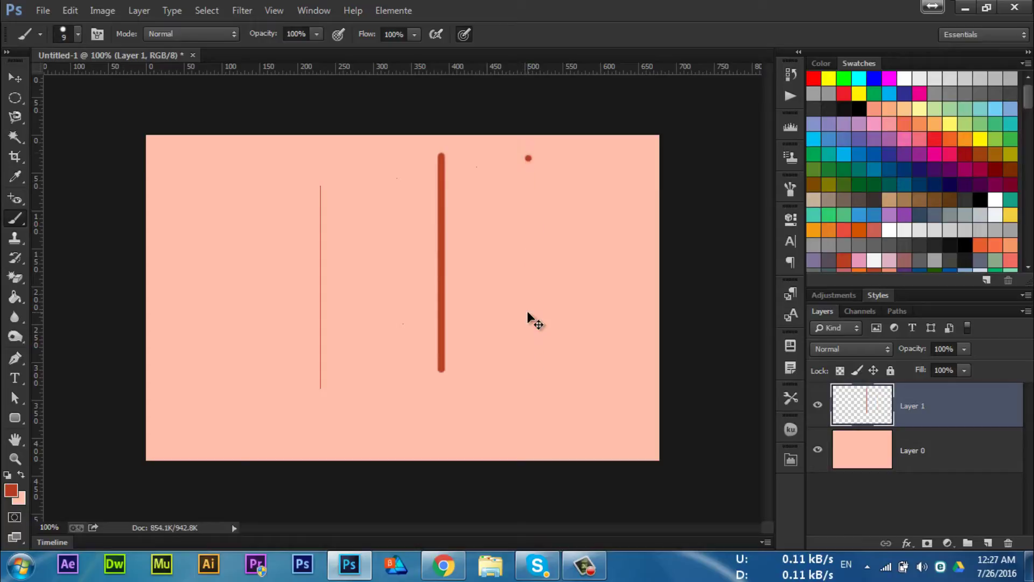
key("ctrl+alt+z")
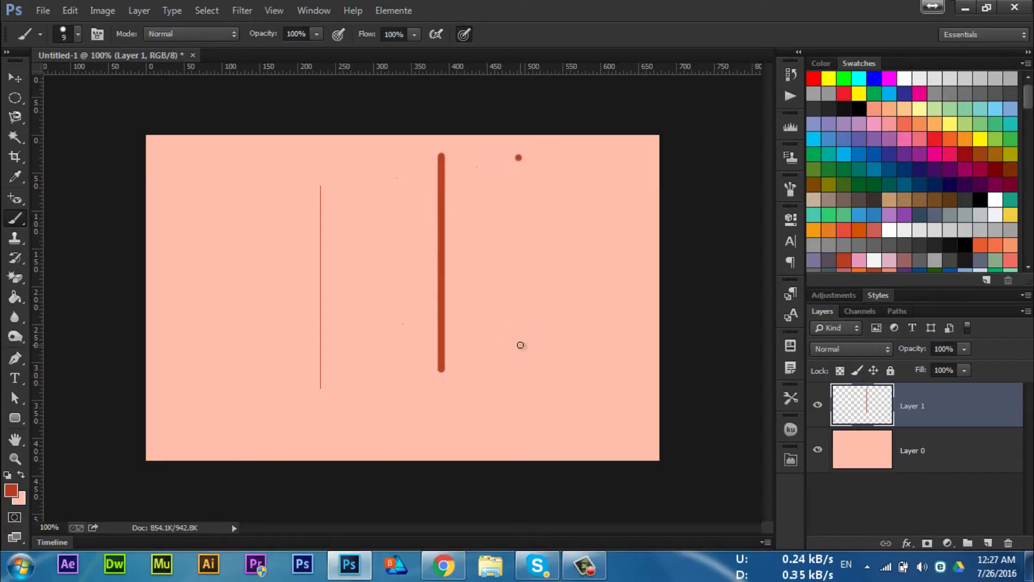
left_click(520, 344, "shift")
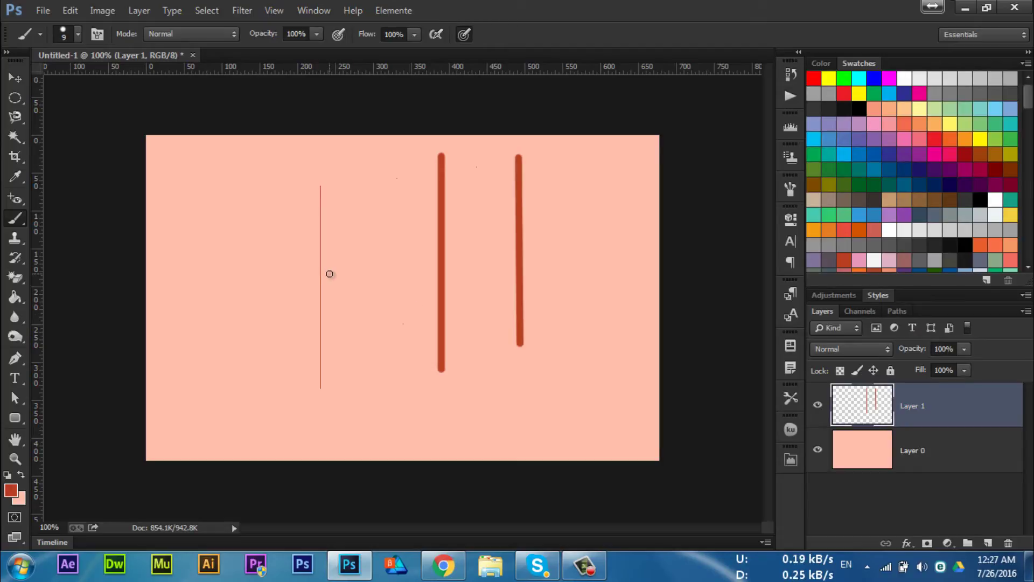
View the tools grouped with the Brush Tool and switch to the Move Tool
right_click(12, 218)
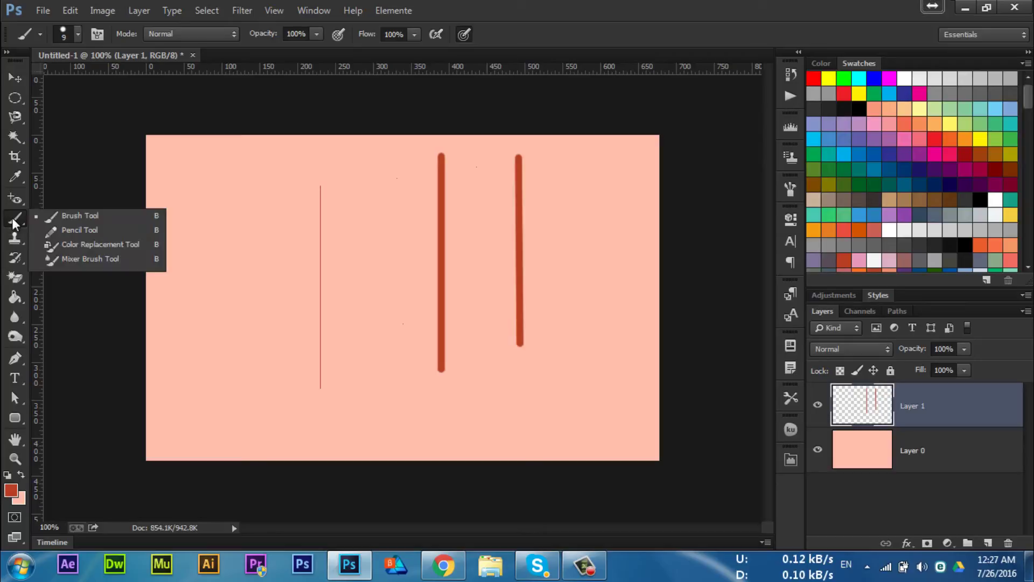
left_click(15, 82)
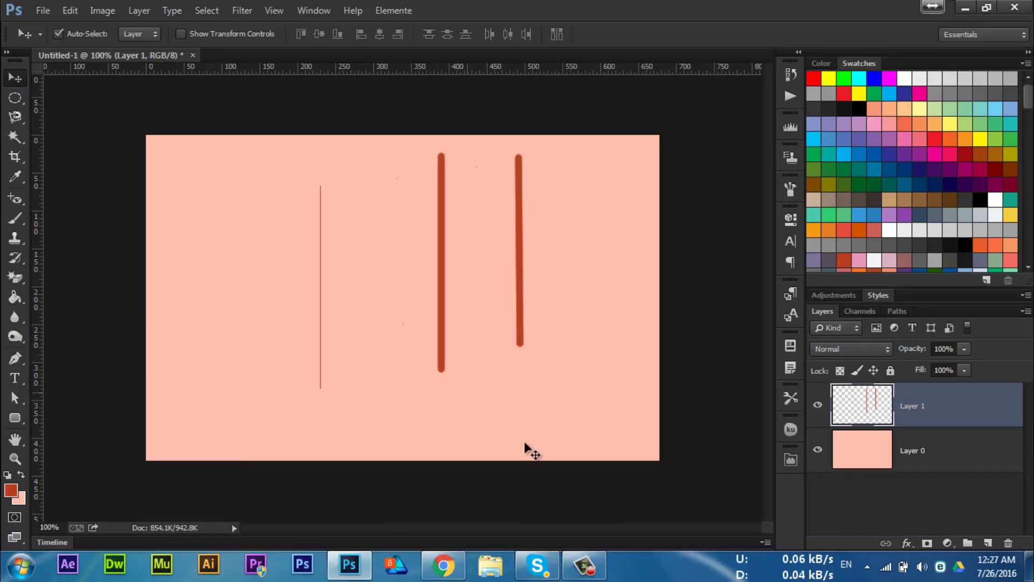
left_click(586, 566)
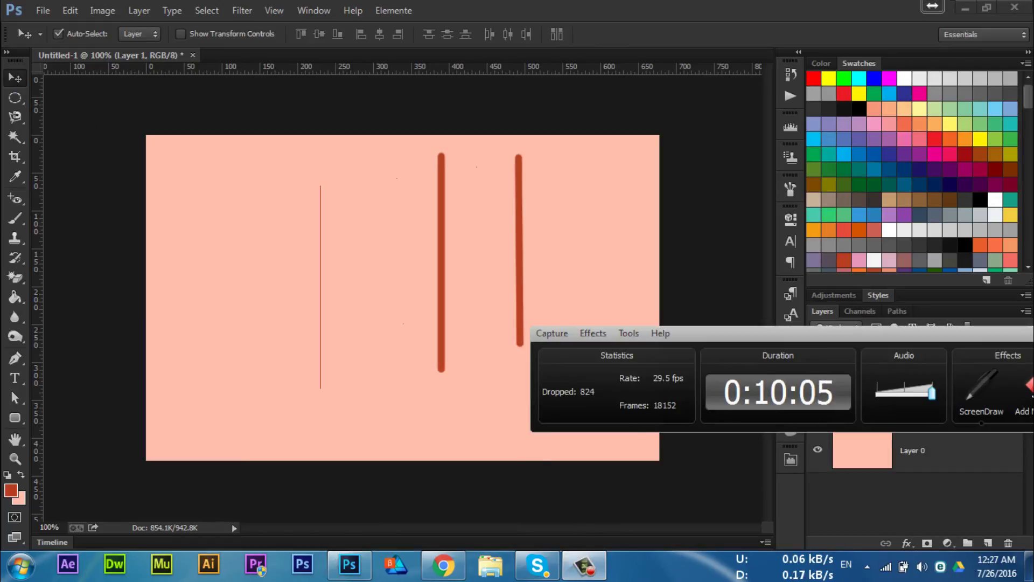